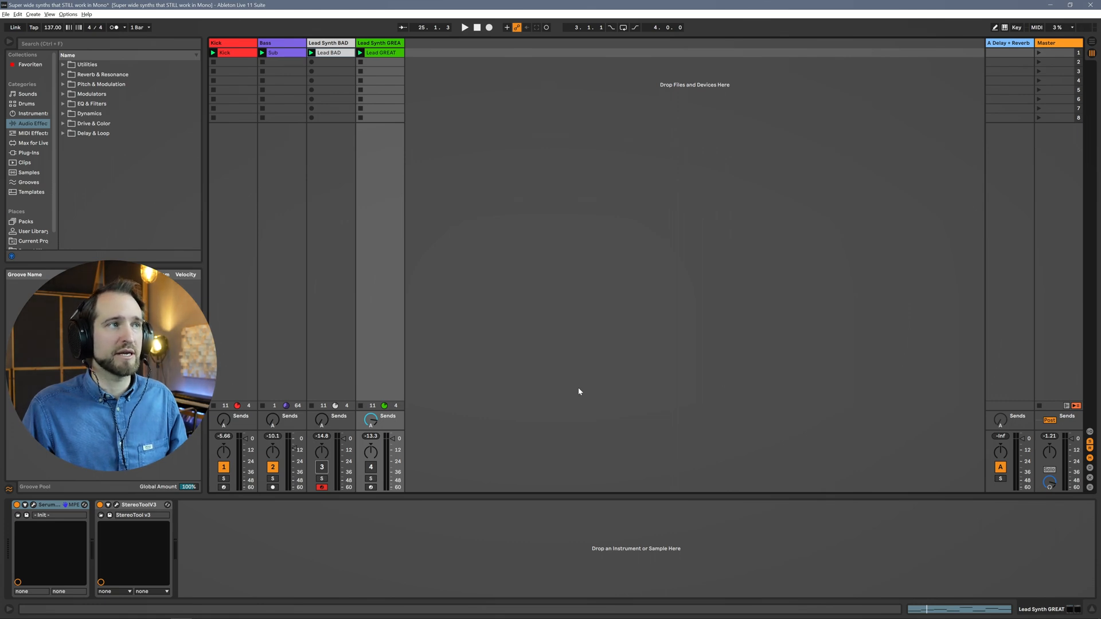
- Play the session and activate the Lead Synth BAD track so it sounds together with the kick and bass
key("space")
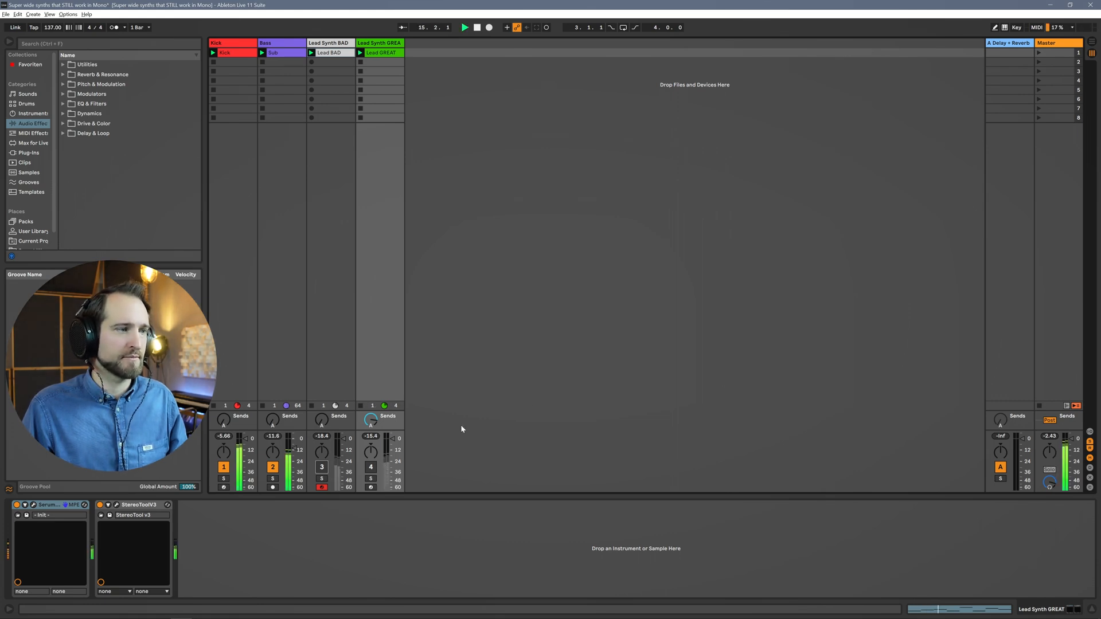
left_click(322, 469)
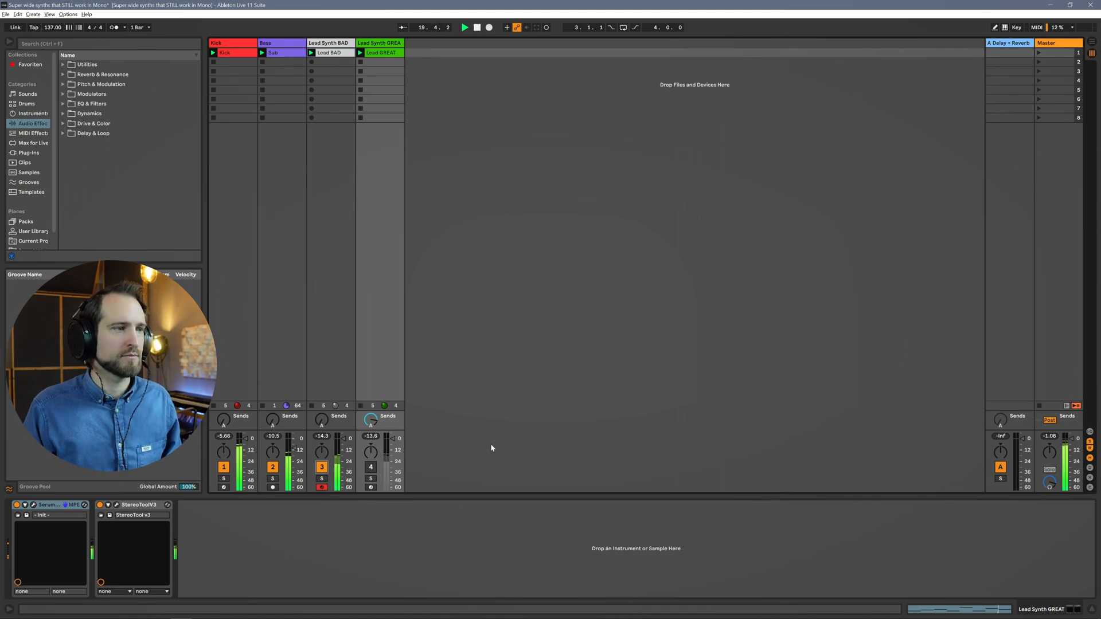
left_click(322, 481)
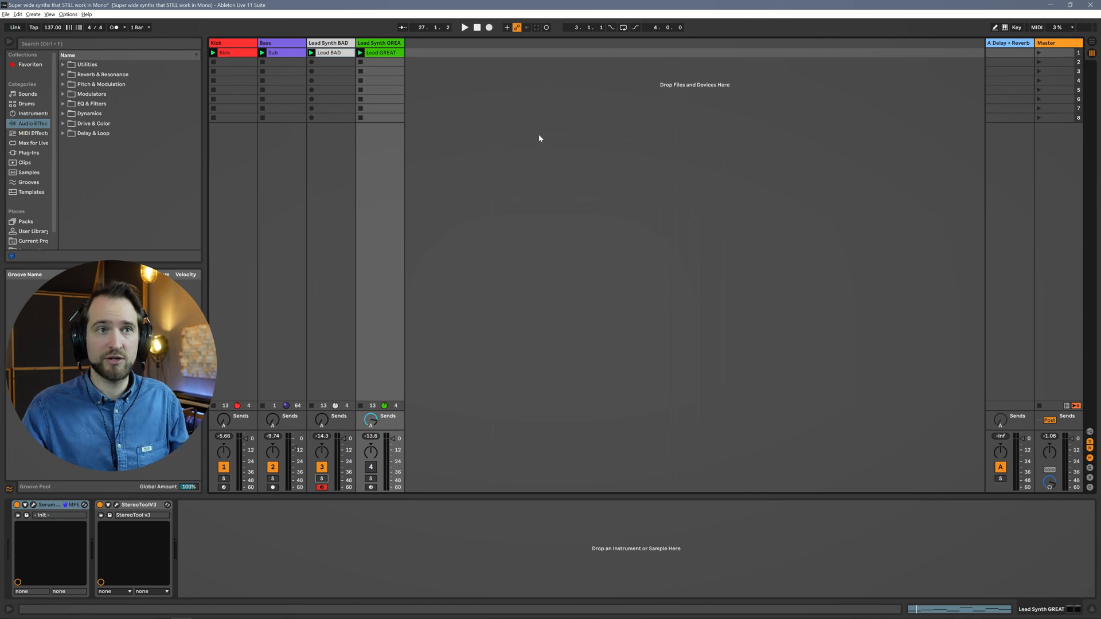
- Play the mix and toggle Mono in the master track's Utility device to compare stereo and mono, leaving Mono on
left_click(1051, 47)
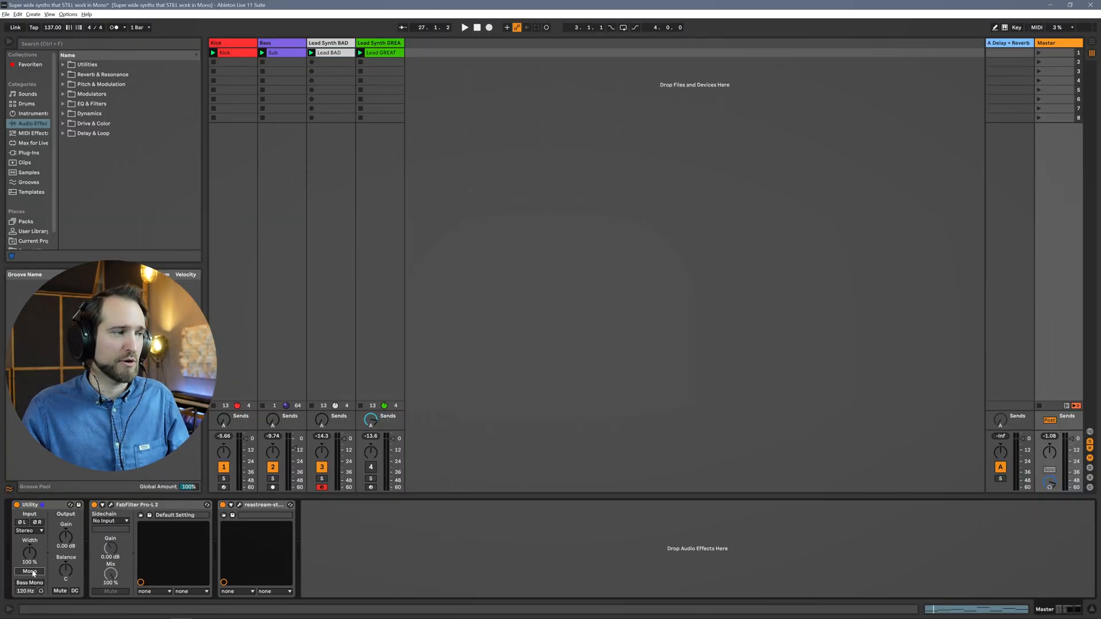
key("space")
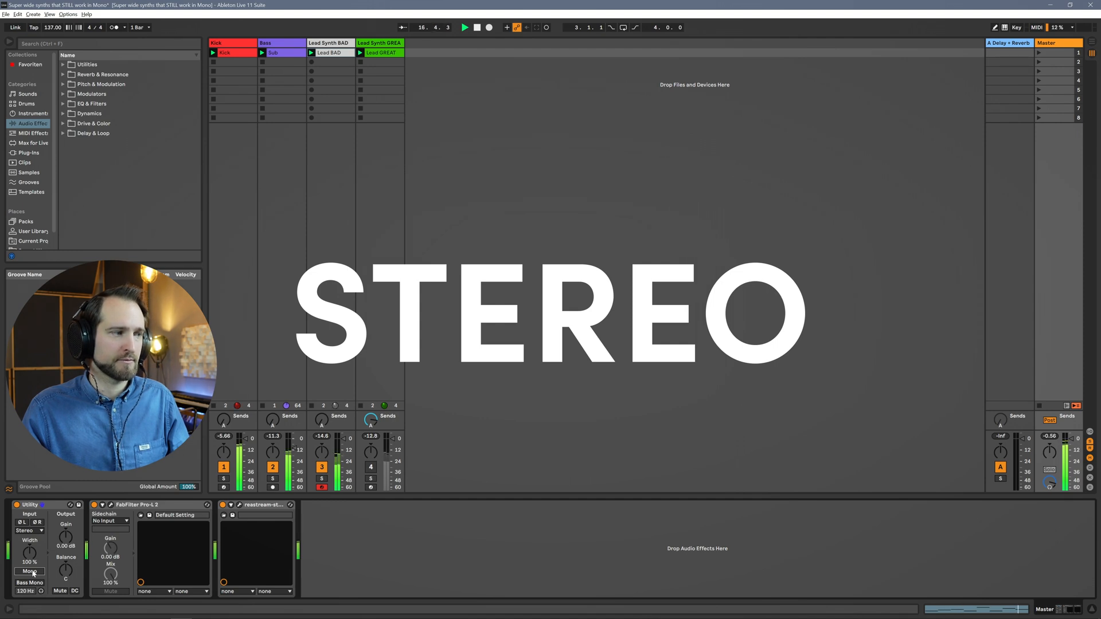
left_click(30, 572)
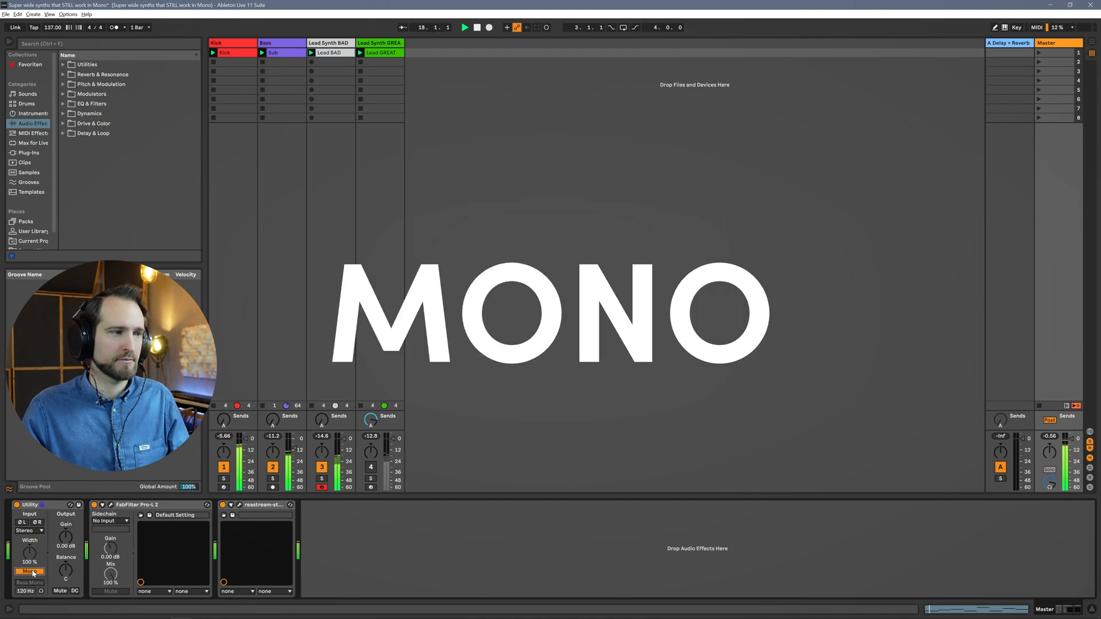
left_click(29, 572)
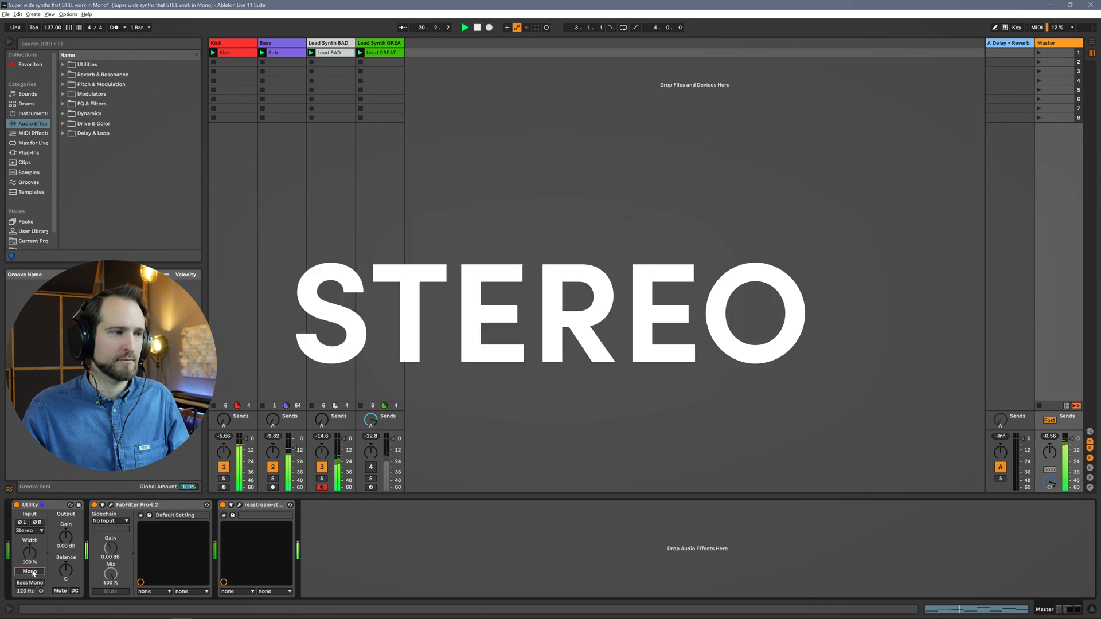
left_click(30, 572)
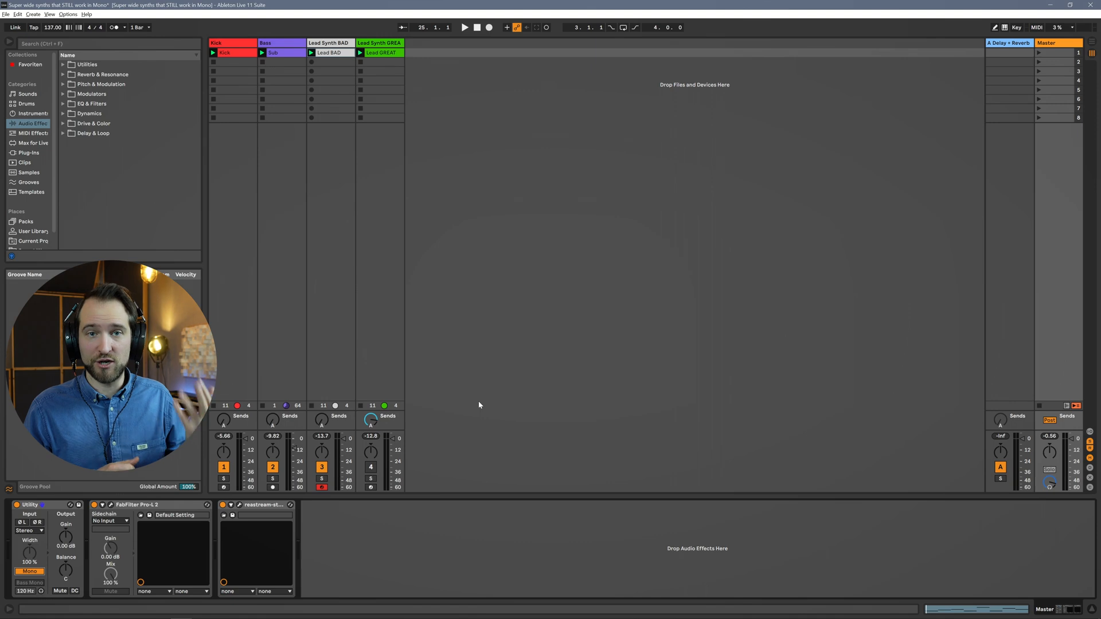
- Open Serum on the Lead Synth BAD track and examine its oscillator settings and effects rack
left_click(317, 52)
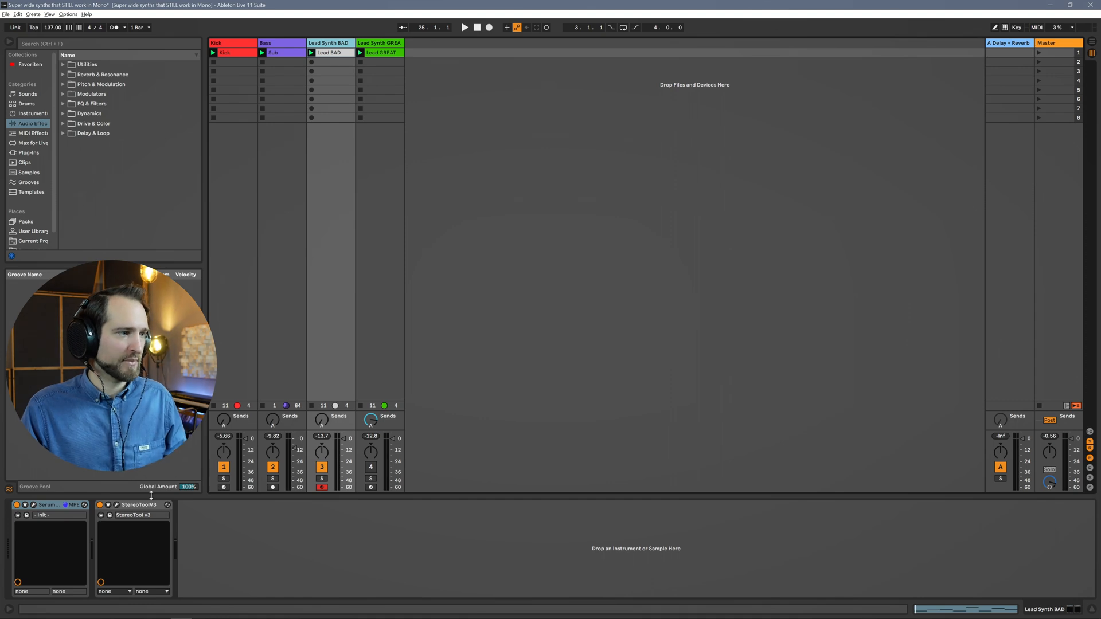
left_click(33, 506)
left_click_drag(469, 16, 565, 117)
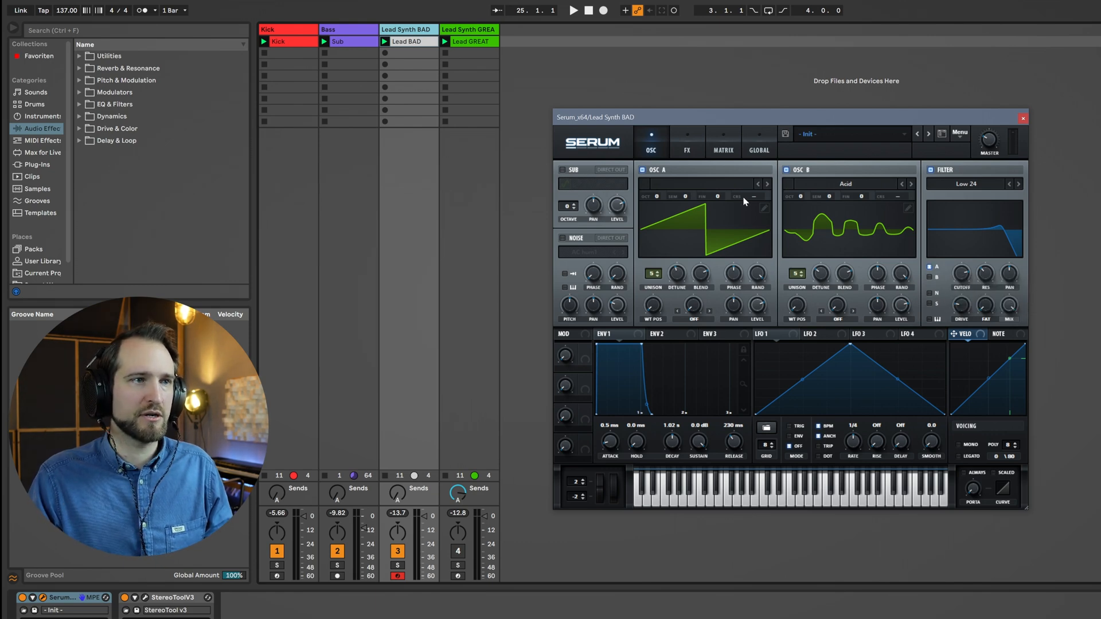
left_click(688, 147)
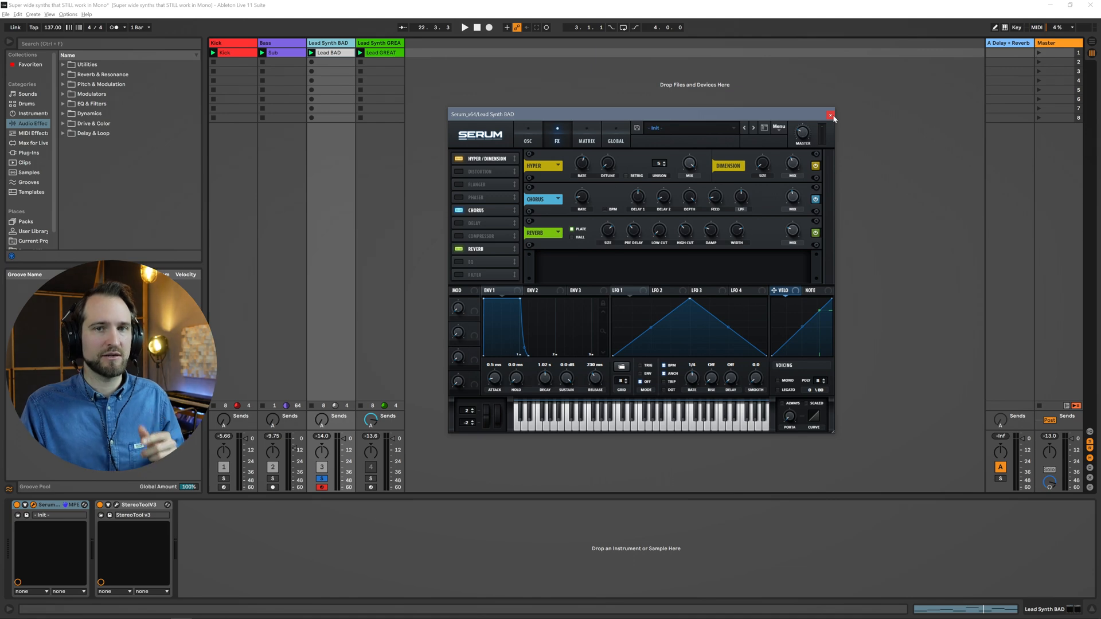
left_click(527, 140)
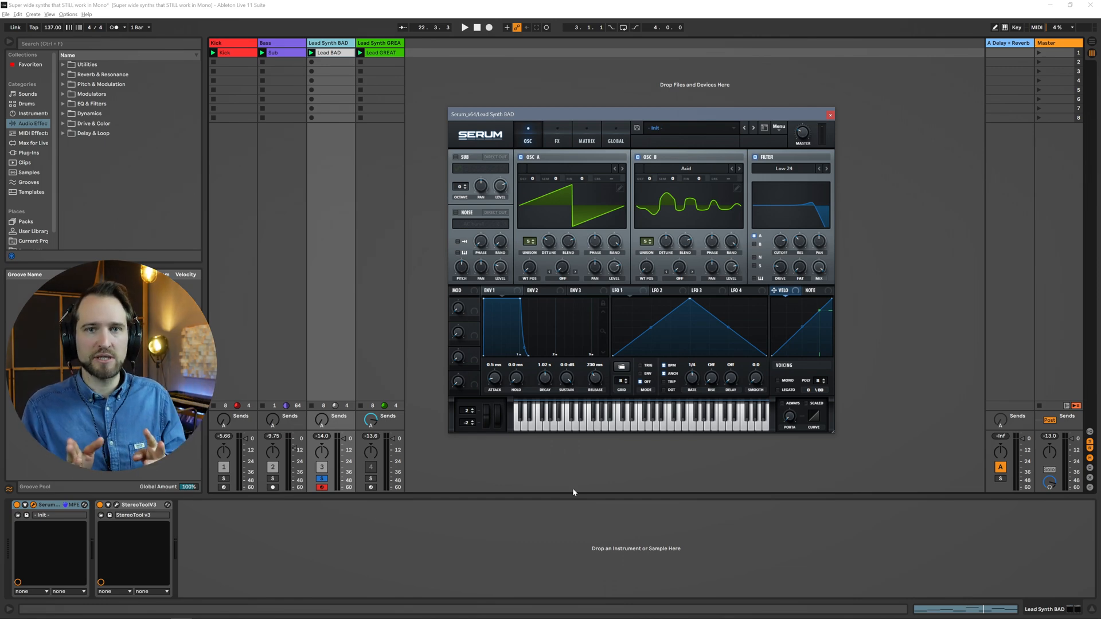
left_click(558, 137)
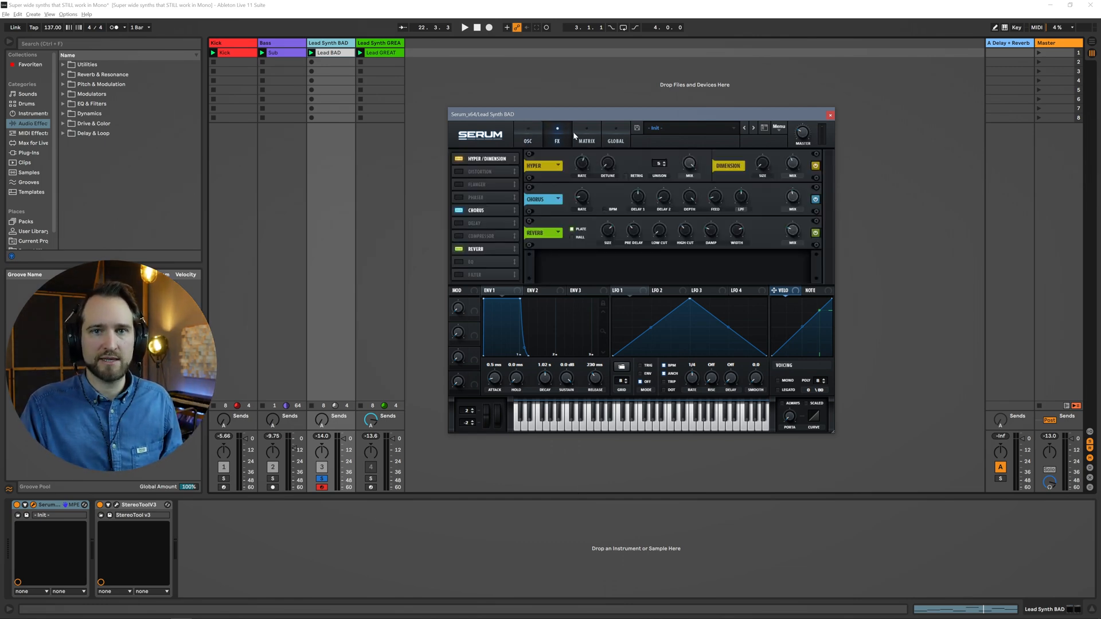
- Open the StereoToolV3 plug-in on Lead Synth BAD, close Serum and place the plug-in window in the empty session area
left_click(116, 505)
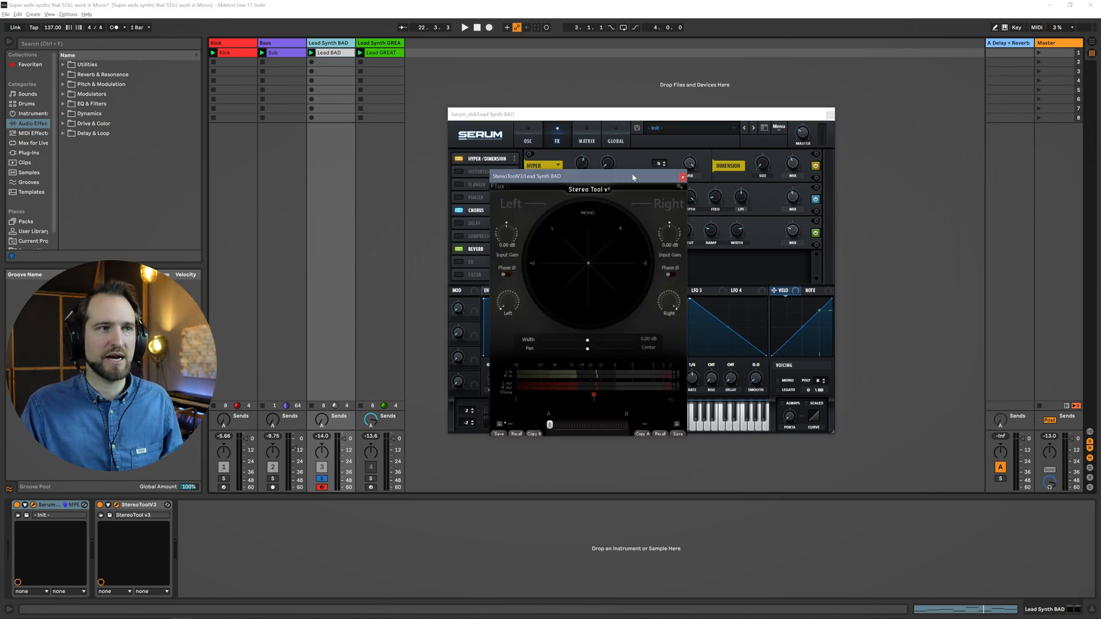
left_click(831, 116)
left_click(831, 116)
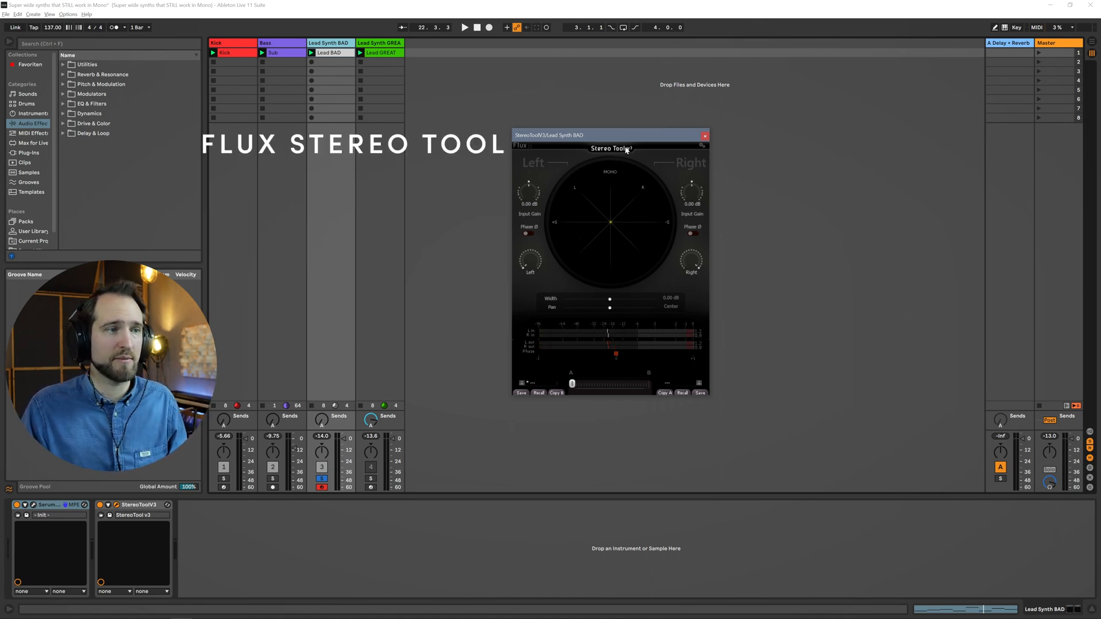
left_click_drag(630, 138, 644, 145)
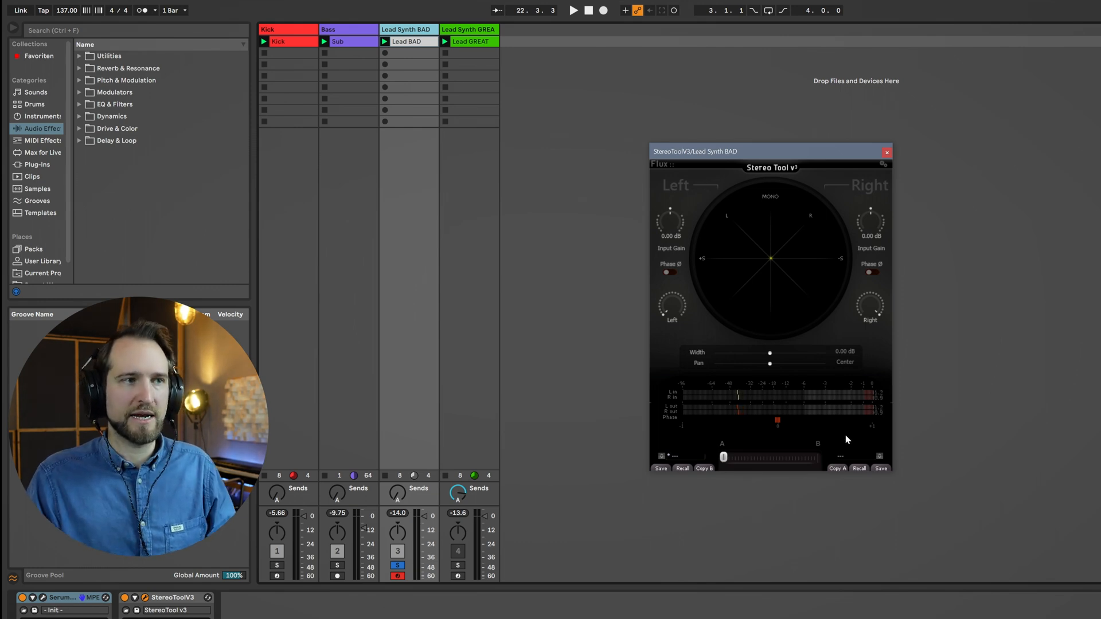
left_click_drag(780, 154, 771, 146)
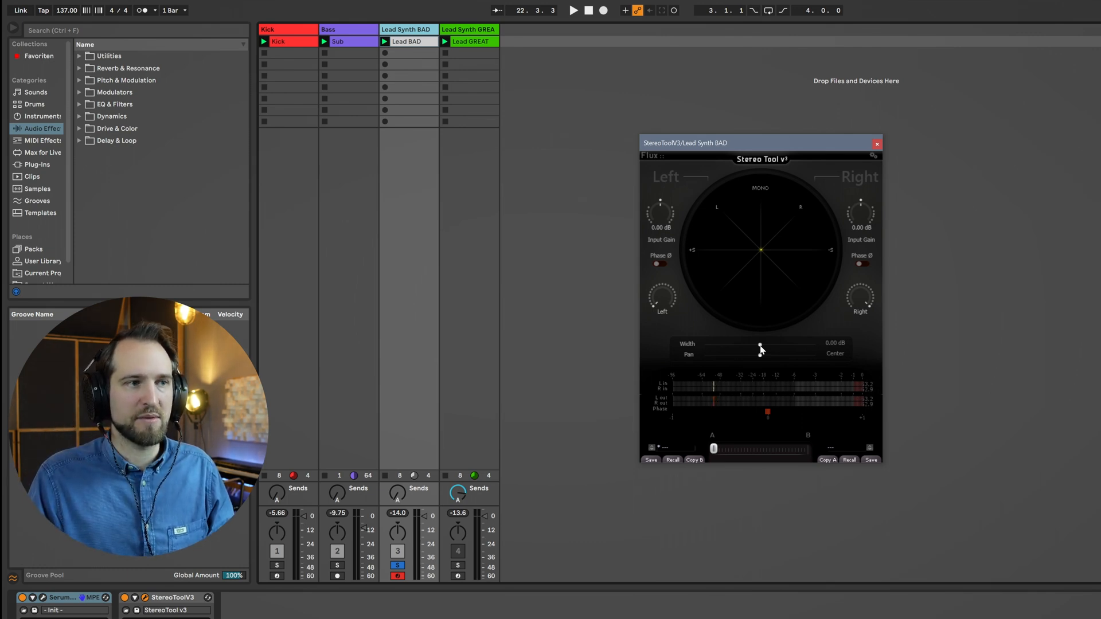
- Raise the lead synth's Stereo Tool width to 7.22 dB and on to 11.22 dB while watching the scope during playback
key("space")
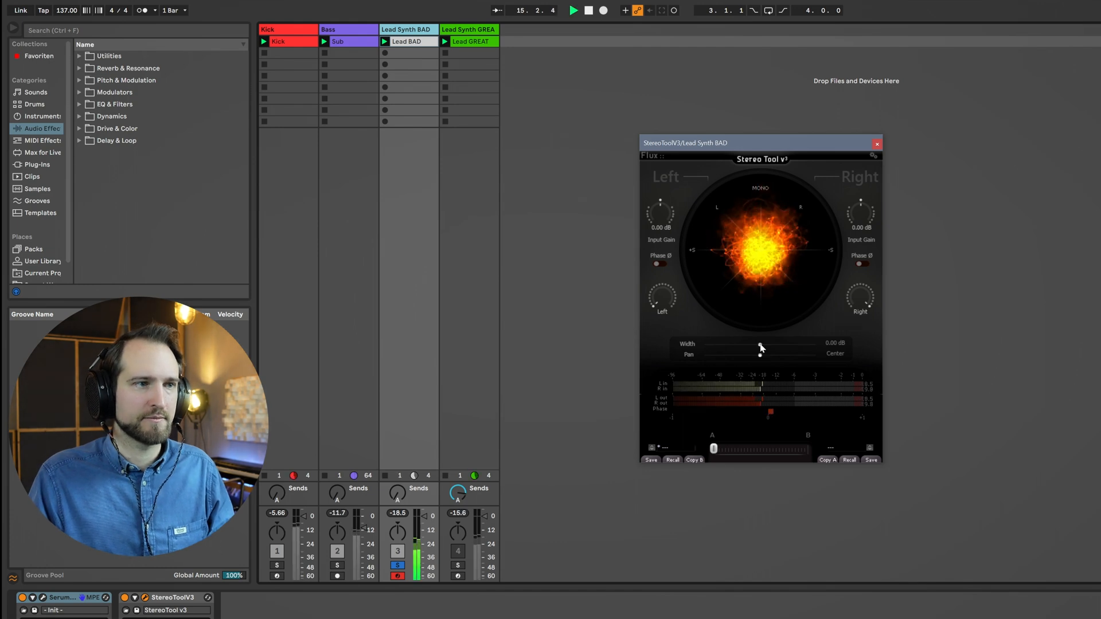
left_click_drag(761, 347, 807, 355)
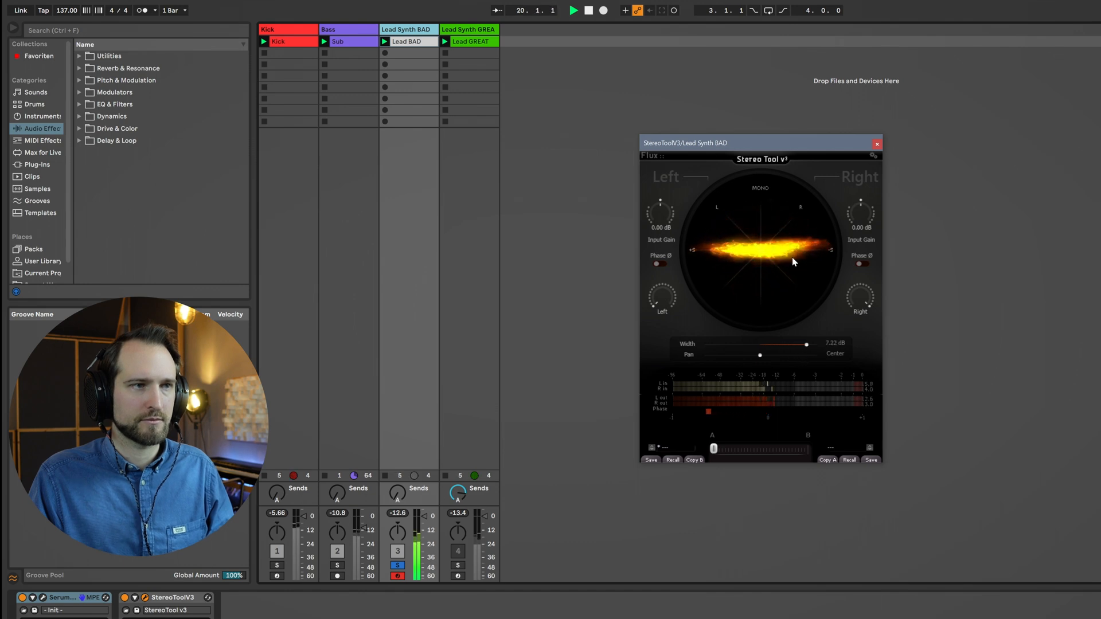
key("space")
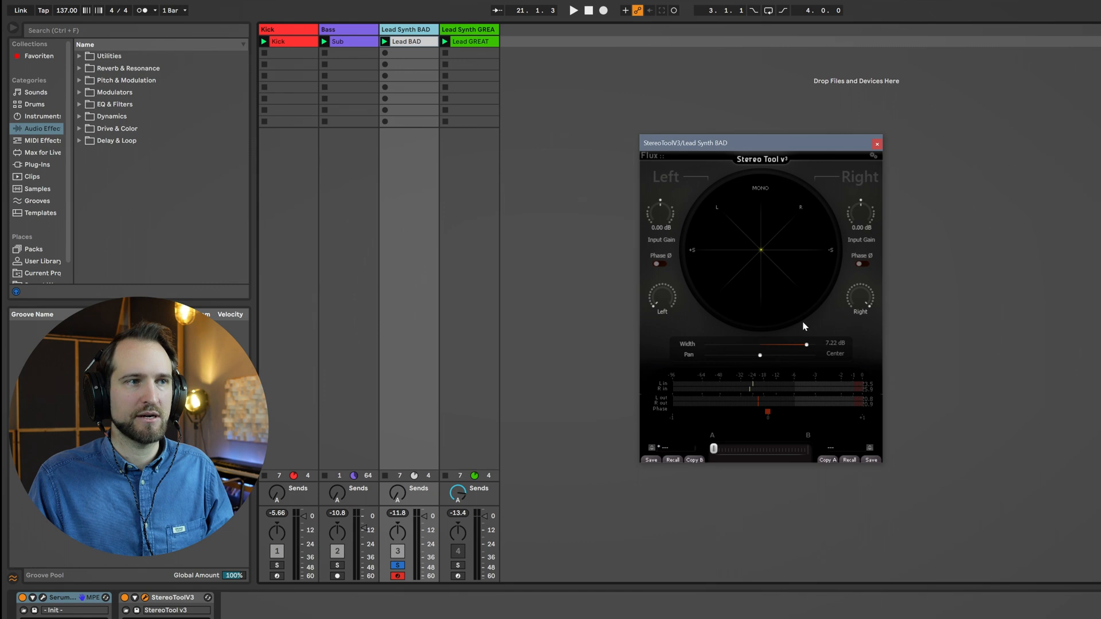
key("space")
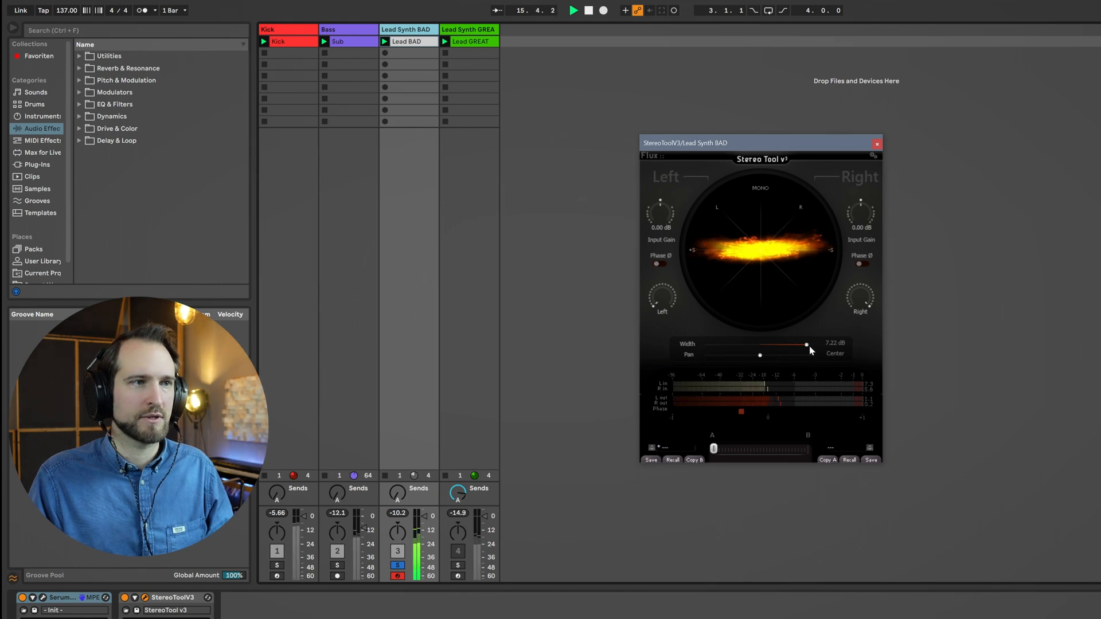
left_click_drag(810, 346, 816, 346)
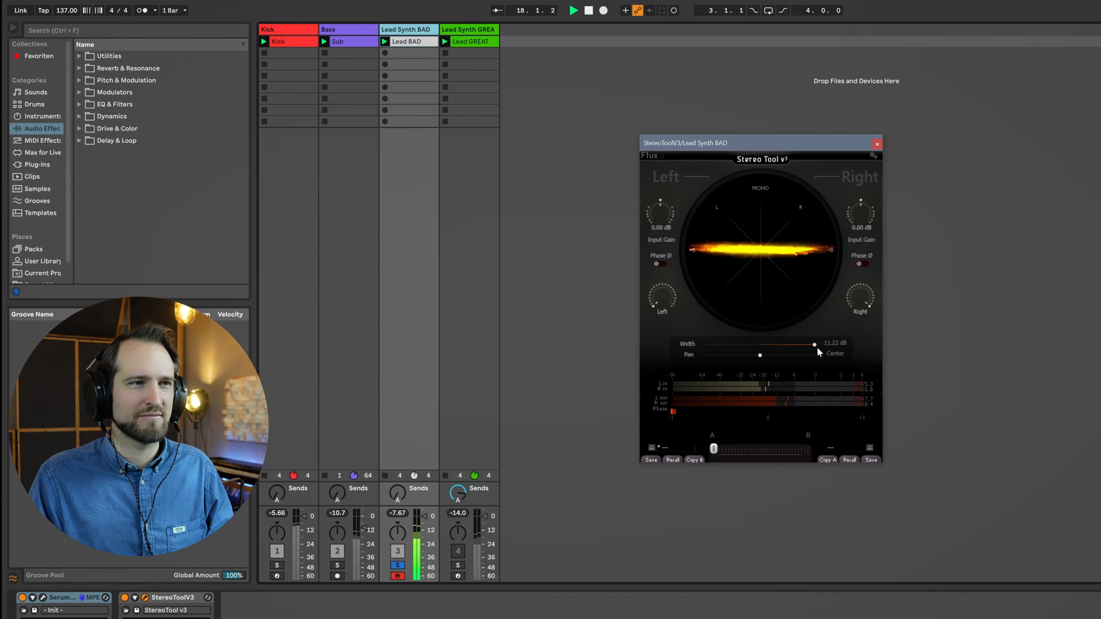
key("space")
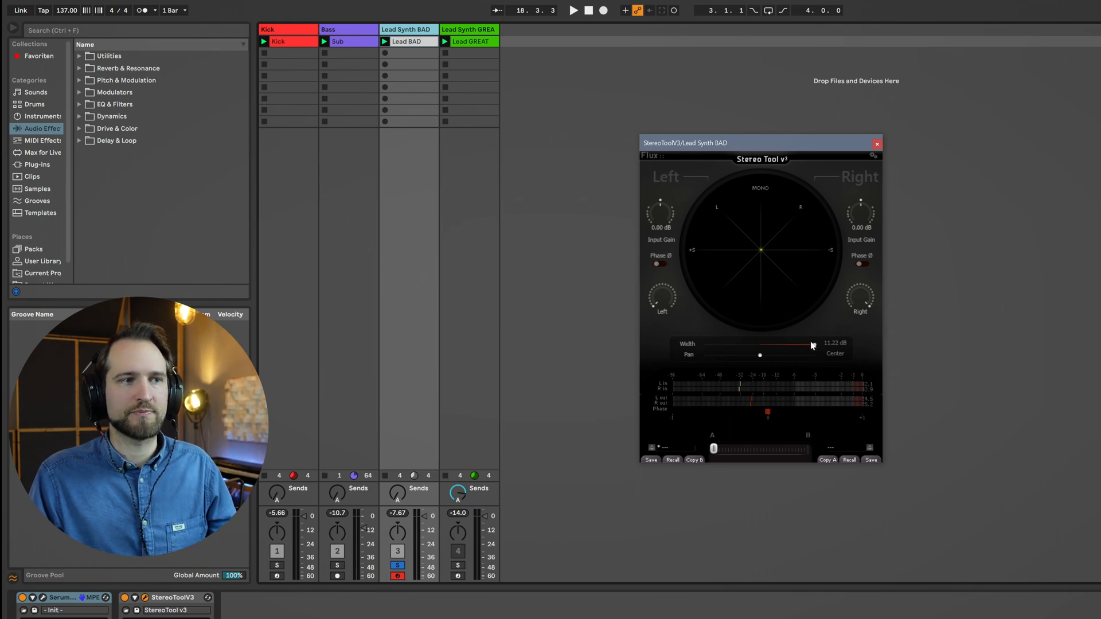
- Compare the Stereo Tool width extremes of -12.00 dB and 12.00 dB on the lead synth during playback
left_click_drag(780, 353, 695, 358)
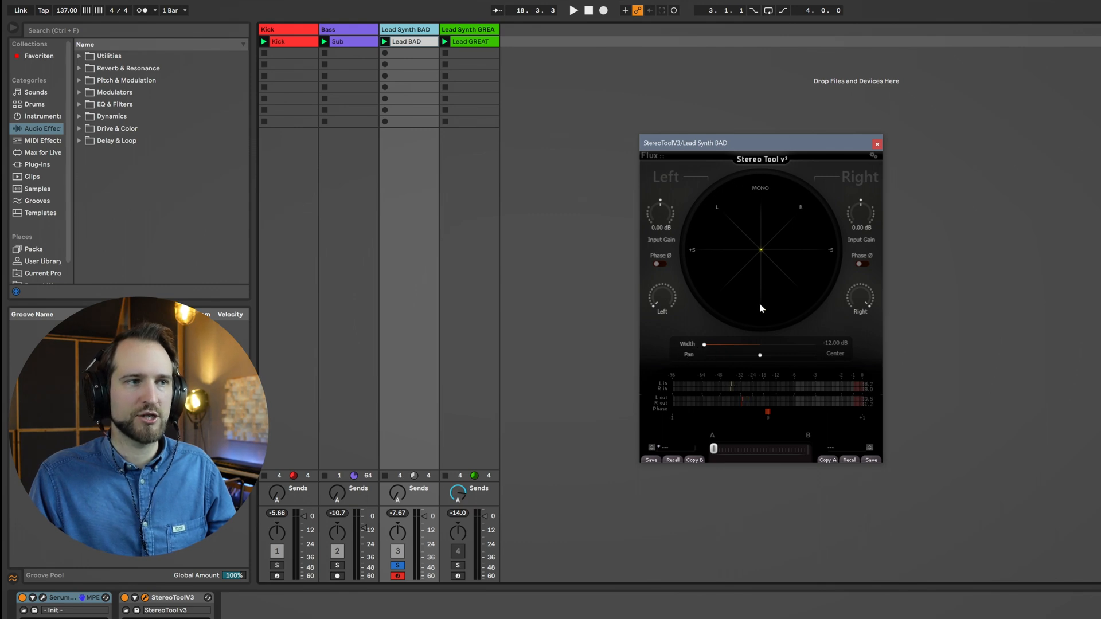
key("space")
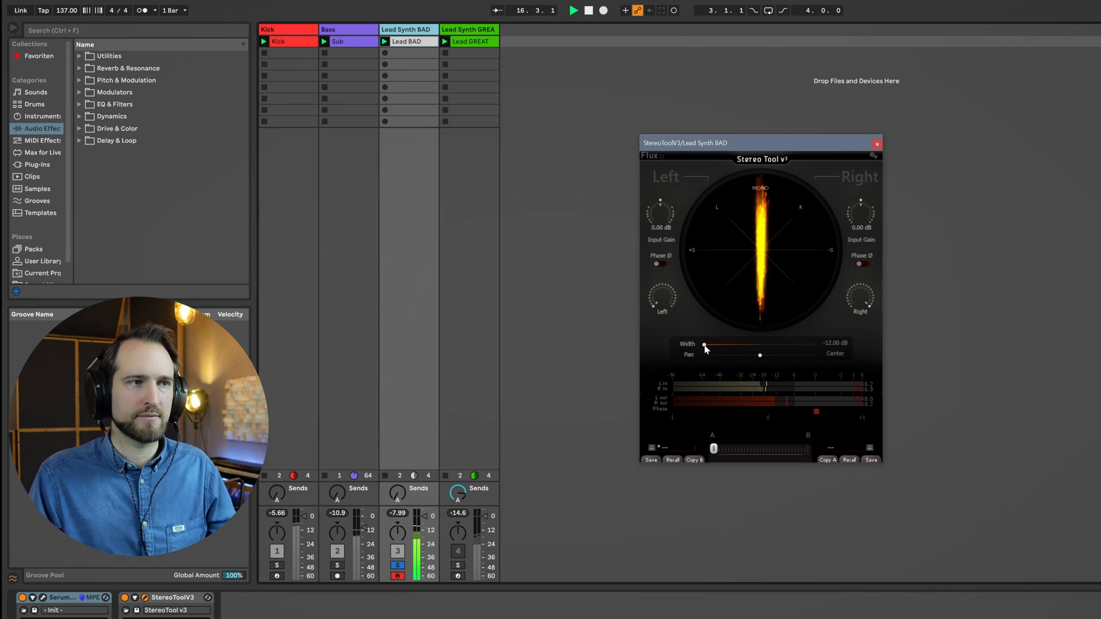
key("space")
left_click_drag(705, 349, 830, 356)
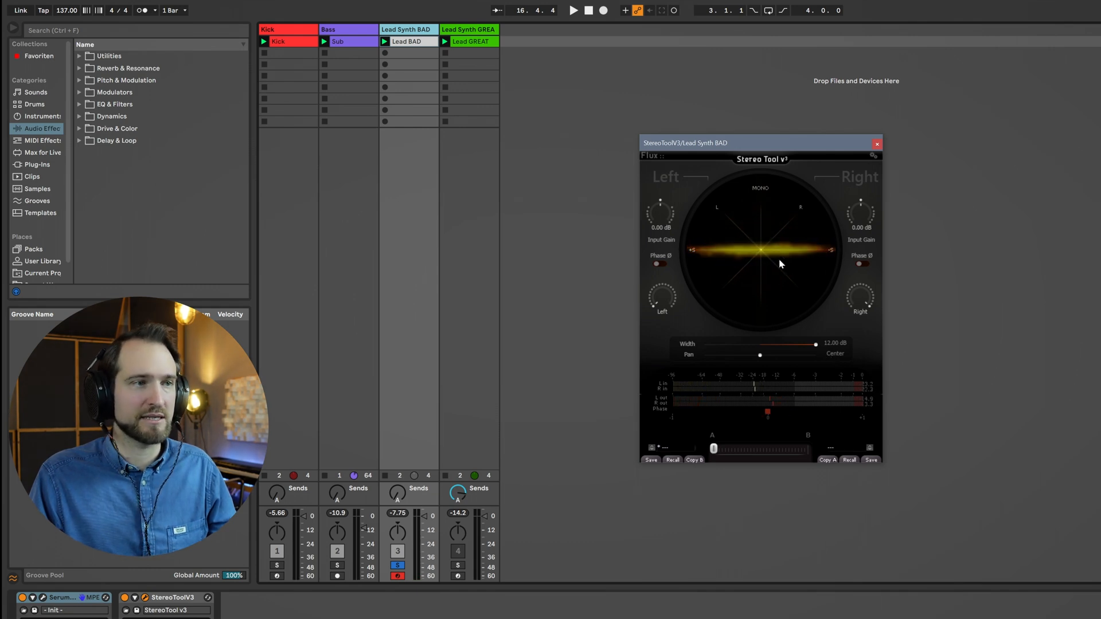
key("space")
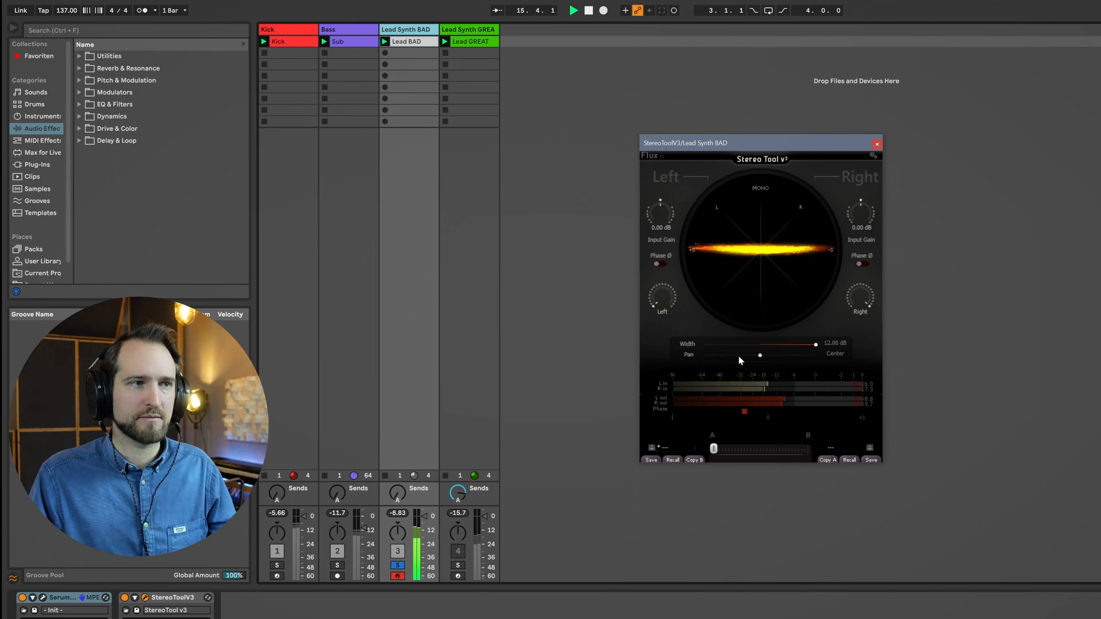
key("space")
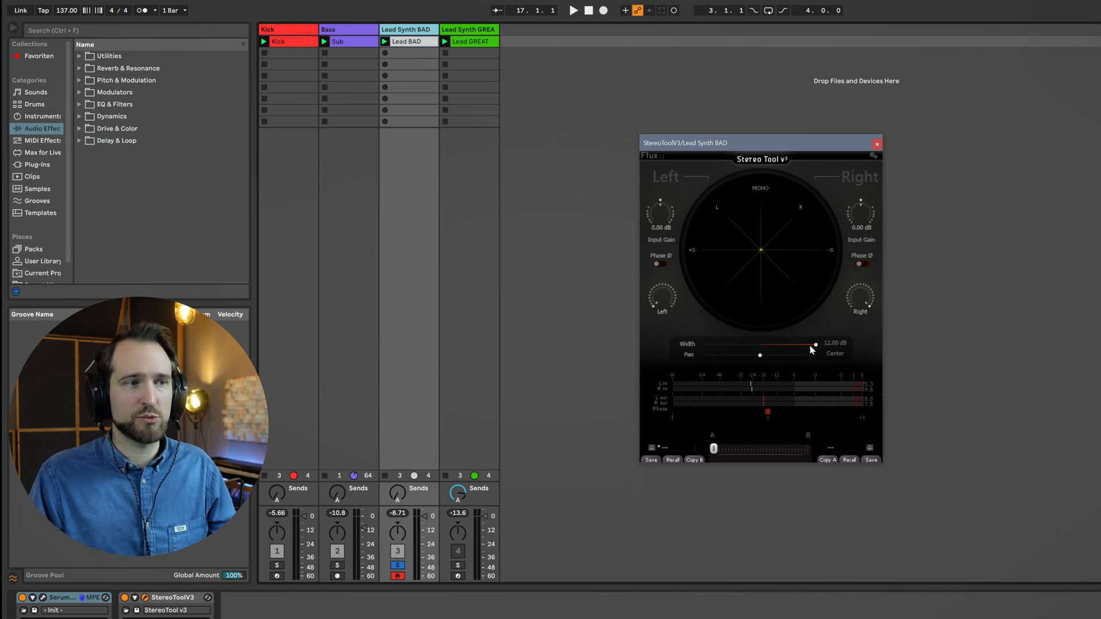
- Return the Stereo Tool width to about 0 dB and play the lead synth to examine its scope shape
left_click_drag(754, 347, 750, 347)
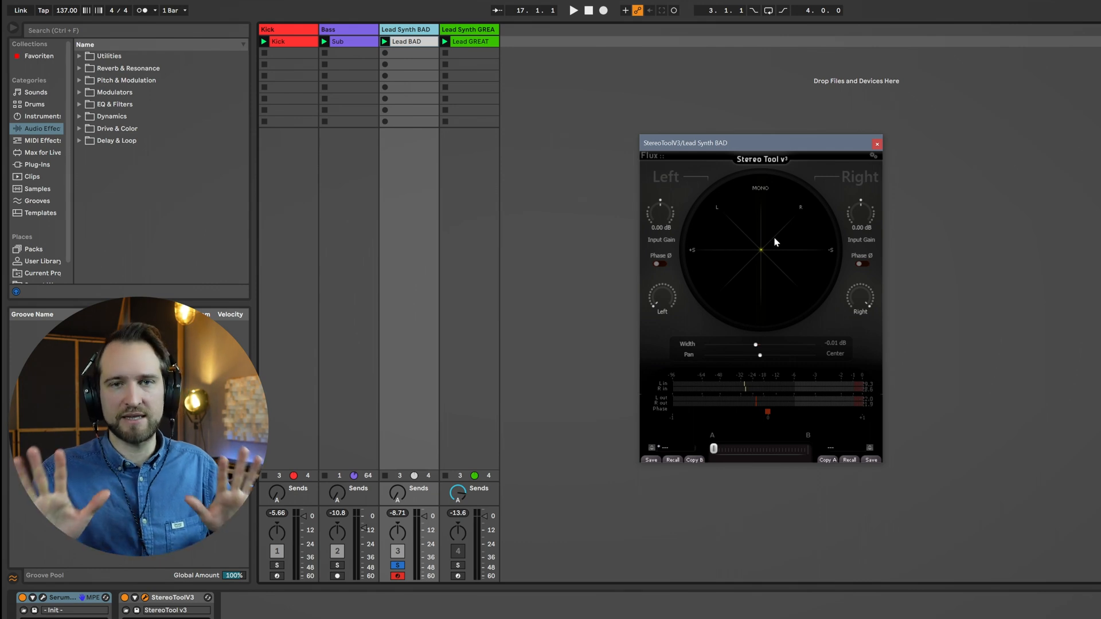
left_click_drag(758, 345, 762, 350)
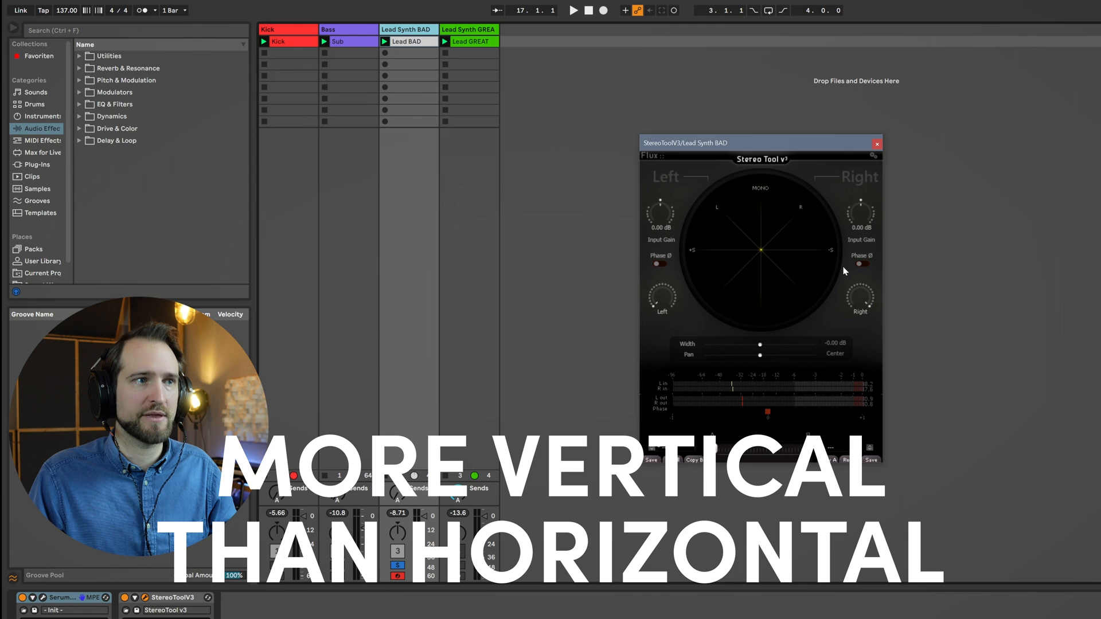
key("space")
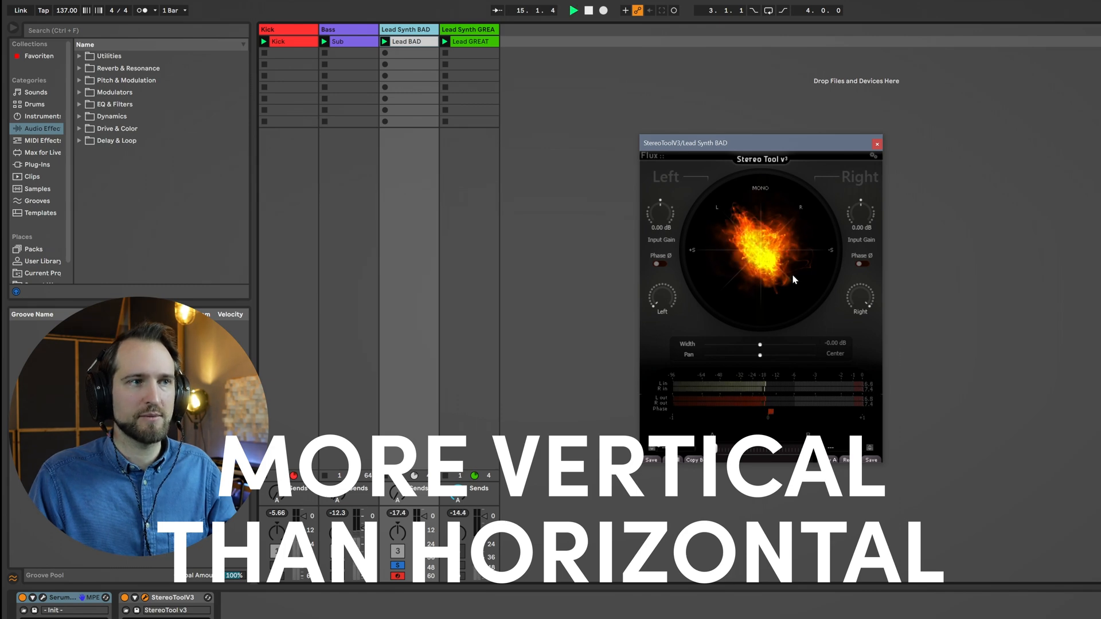
key("space")
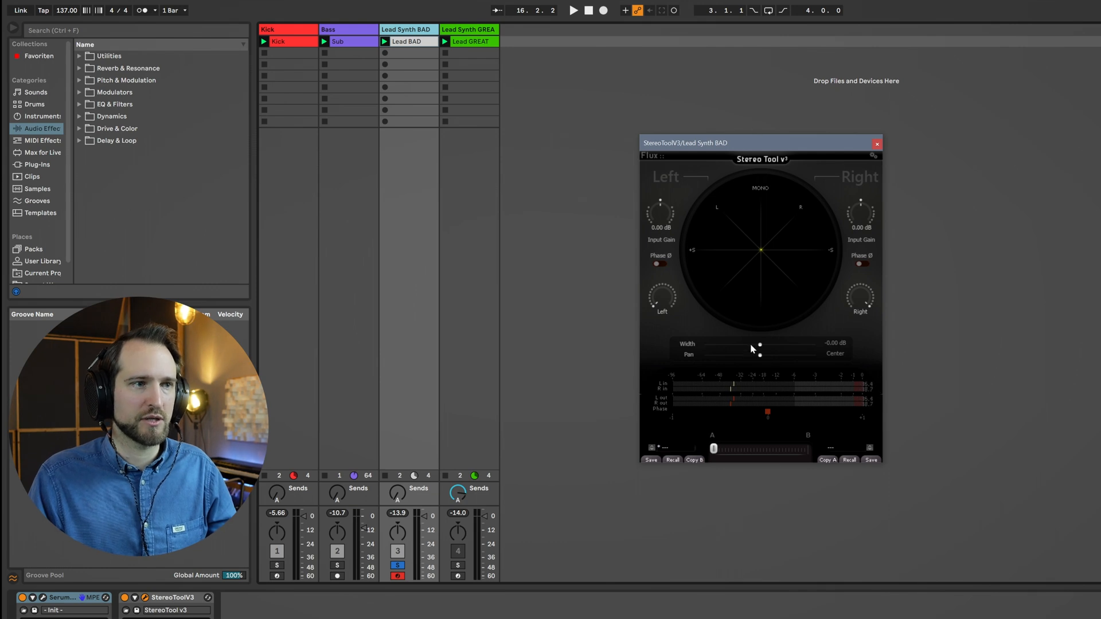
key("space")
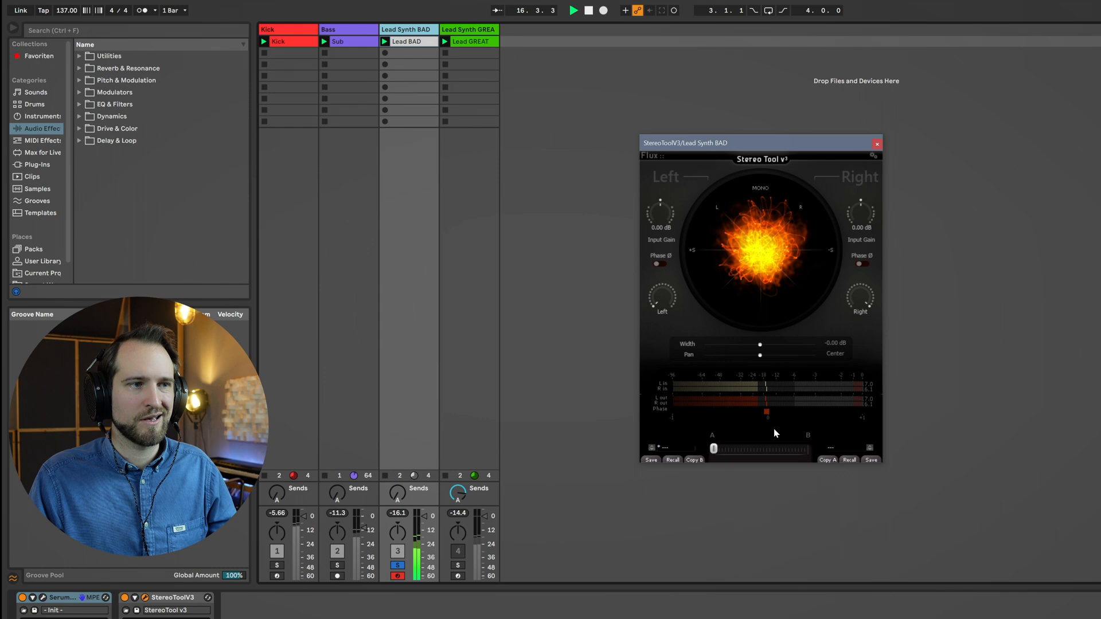
key("space")
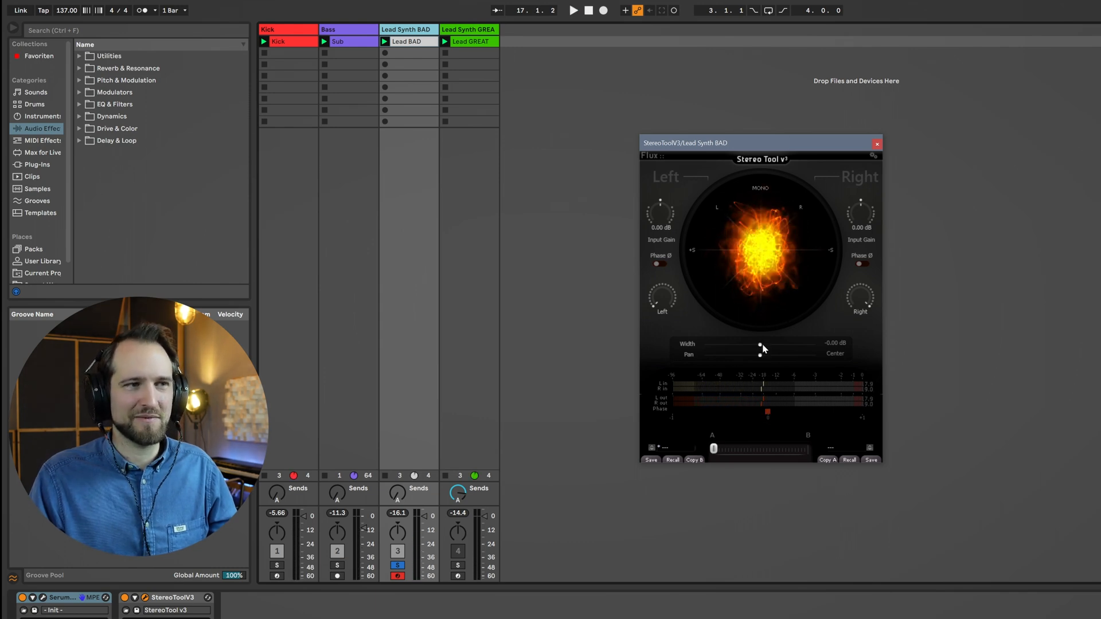
- Play the lead synth and widen it to 3.51 dB in Stereo Tool
key("space")
left_click_drag(760, 344, 797, 358)
key("space")
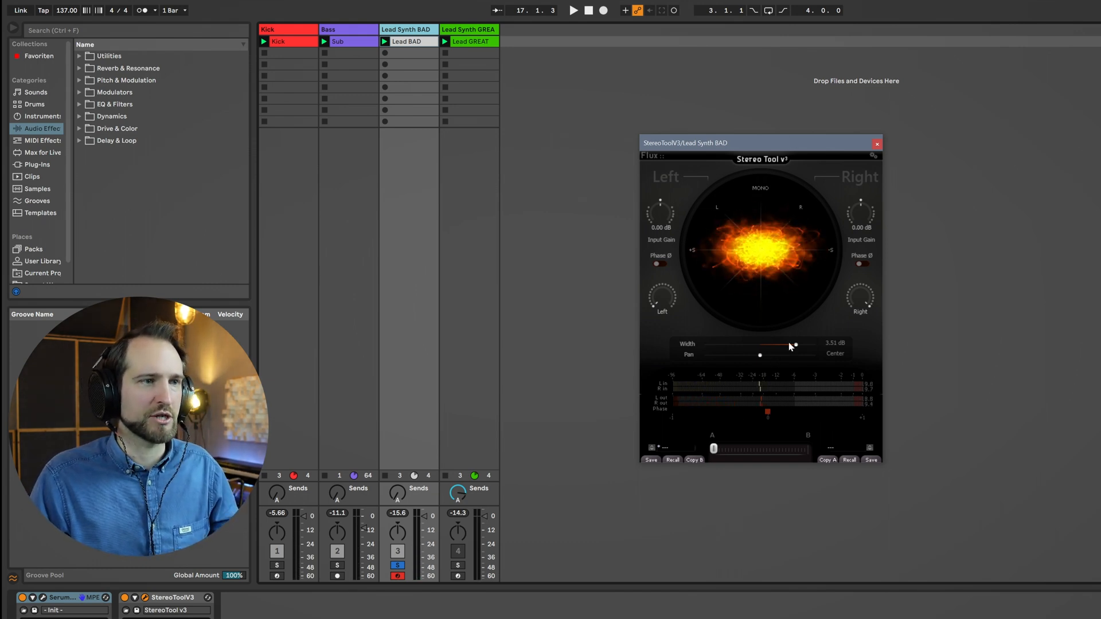
- Return the lead synth's Stereo Tool width to 0.00 dB, raise it to 1.75 dB and close the plug-in window
left_click_drag(797, 345, 764, 349)
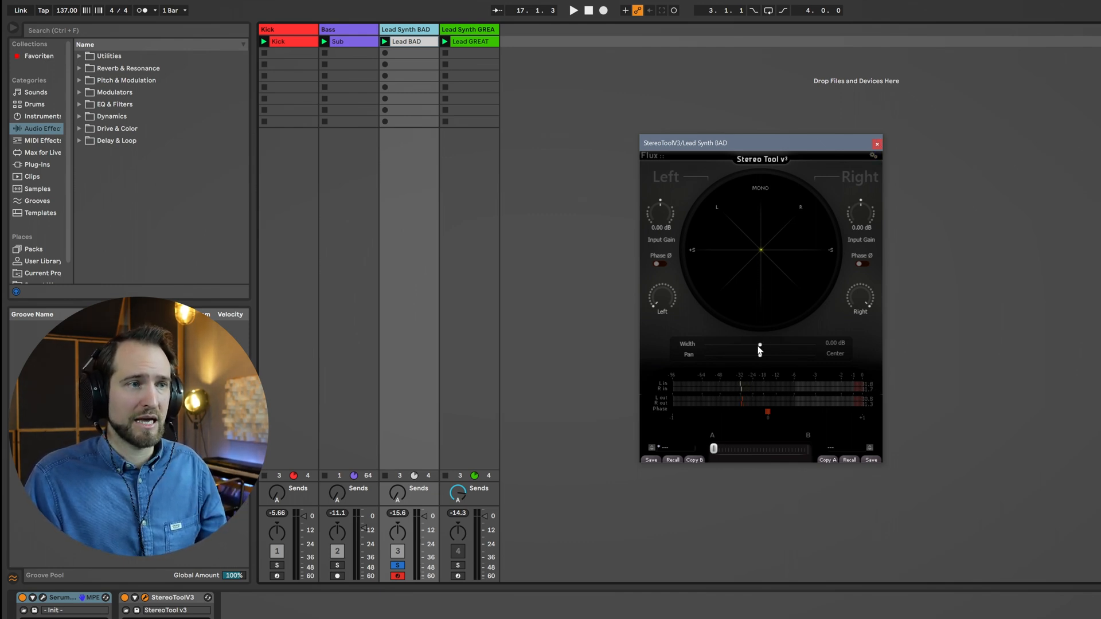
left_click_drag(760, 349, 790, 352)
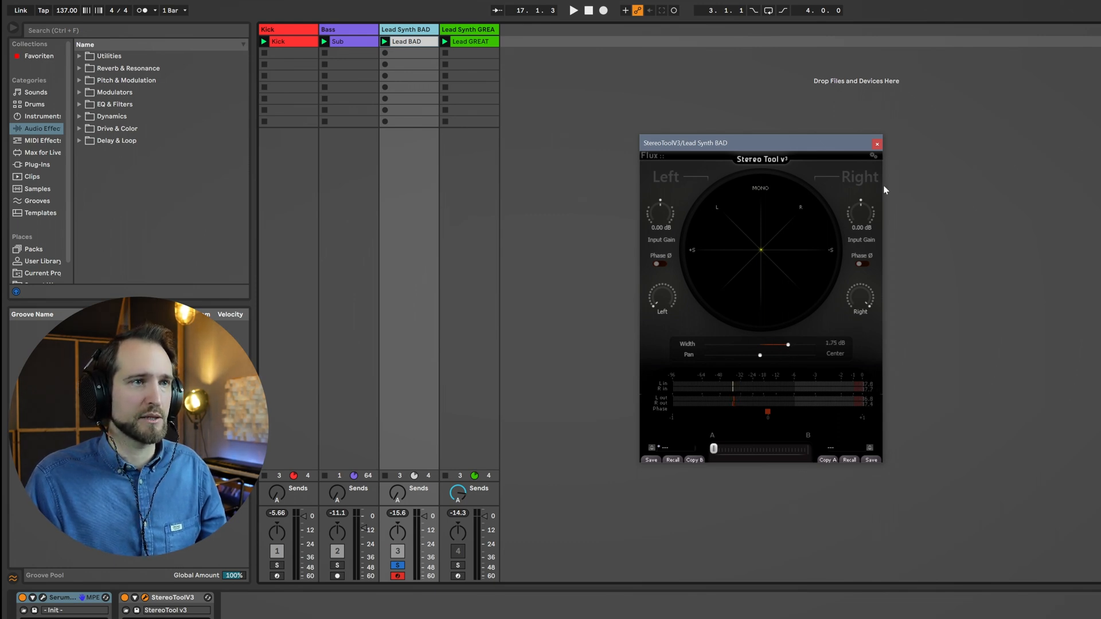
left_click(877, 143)
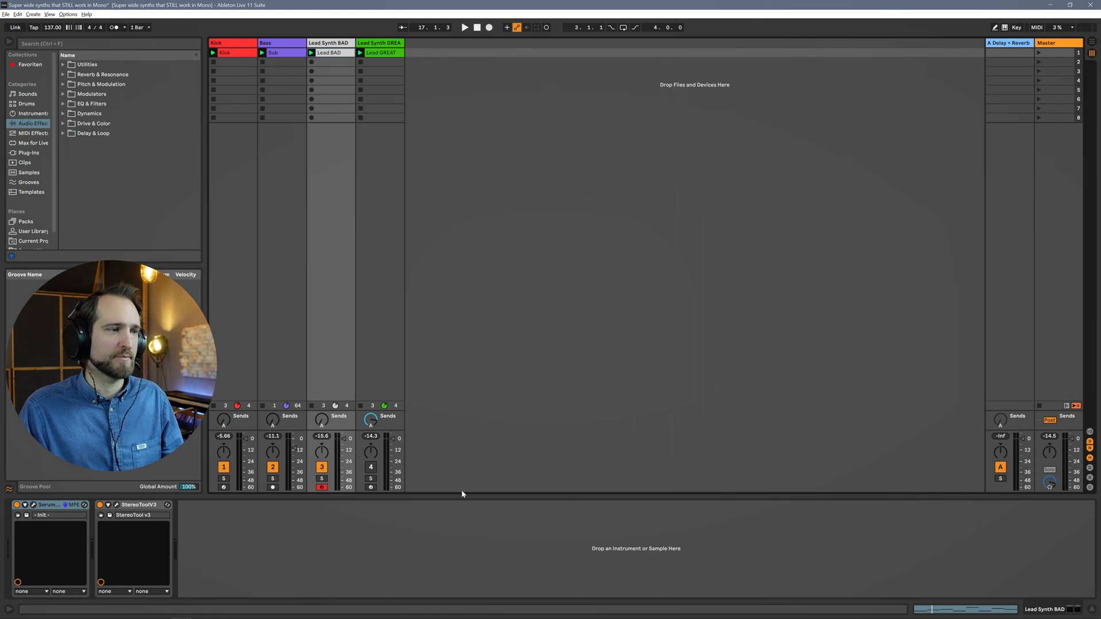
- Play the full mix in stereo and compare Lead Synth BAD with Lead Synth GREAT by alternately activating the two tracks
key("space")
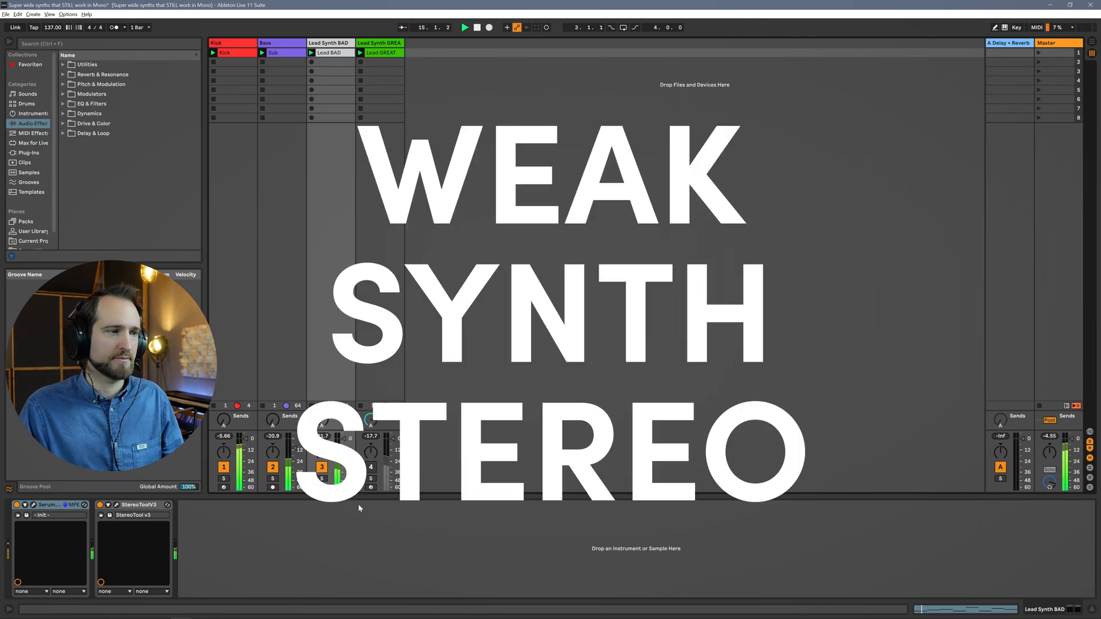
left_click(322, 468)
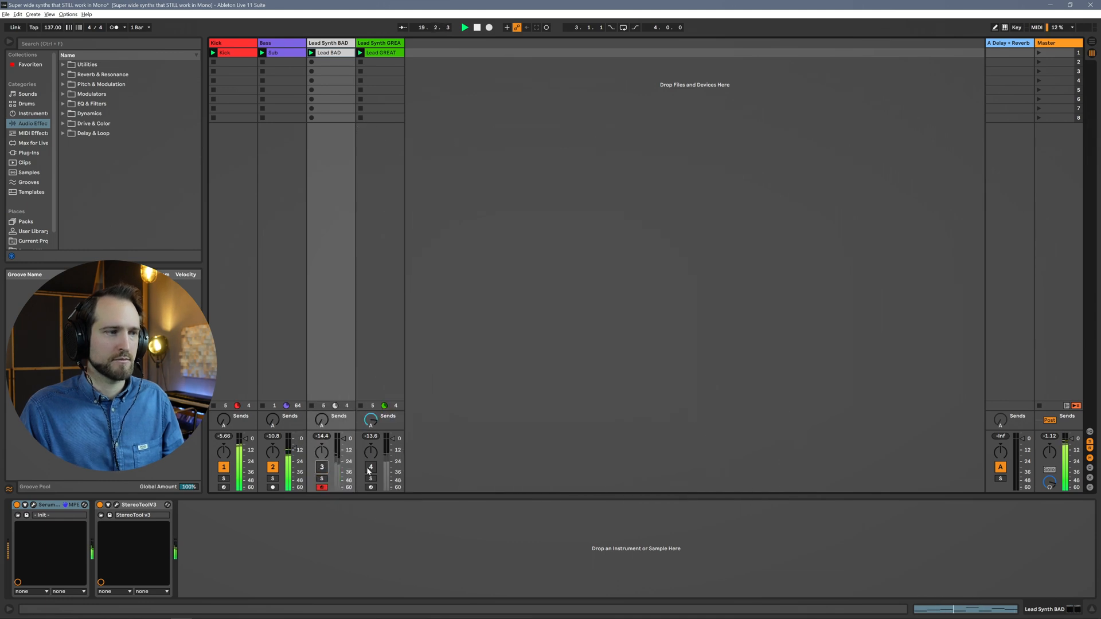
left_click(370, 468)
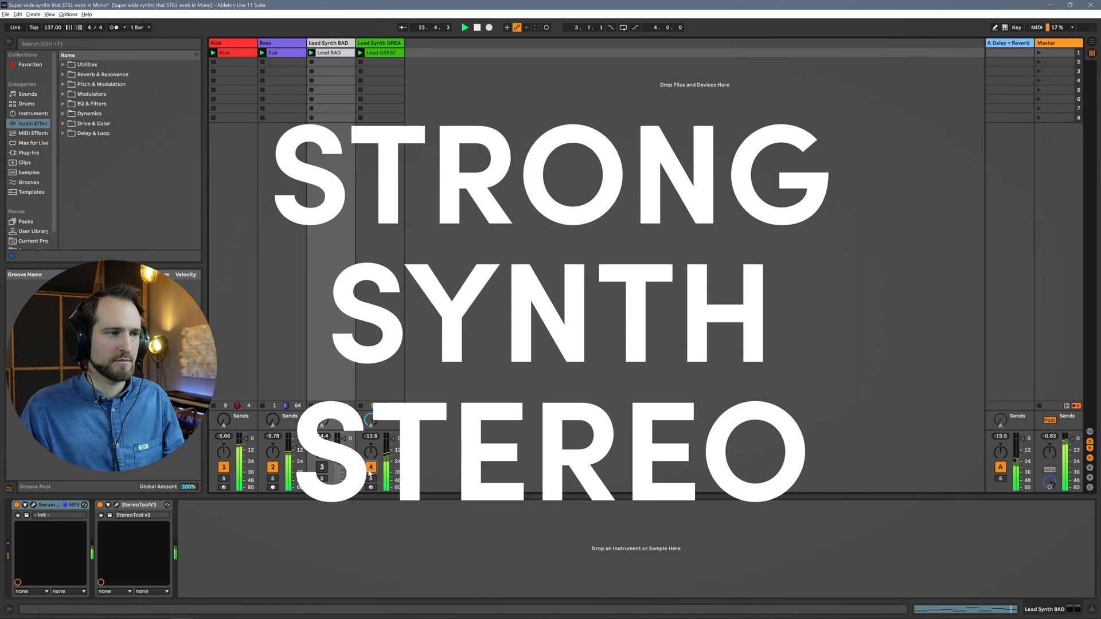
left_click(370, 468)
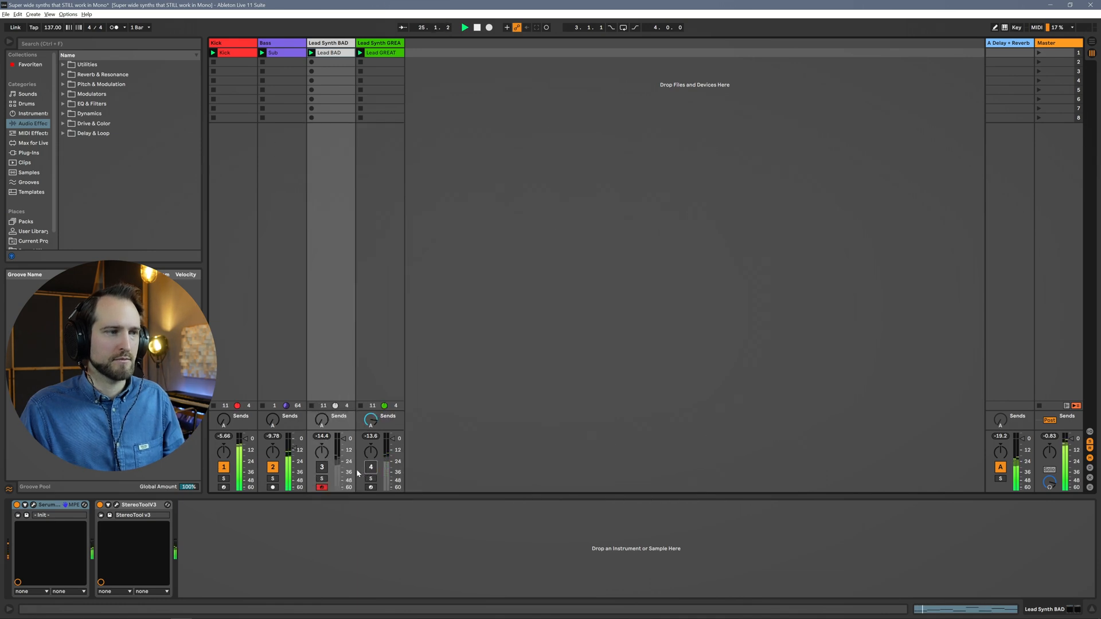
left_click(321, 468)
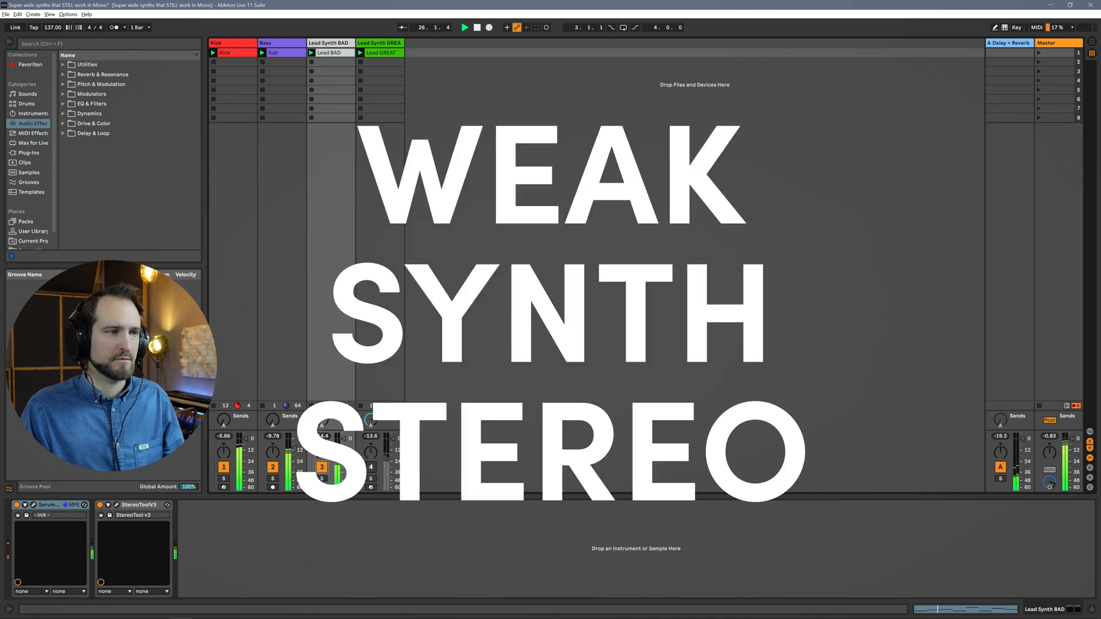
- Switch the master Utility to mono and compare Lead Synth BAD with Lead Synth GREAT in the playing mix
left_click(1053, 45)
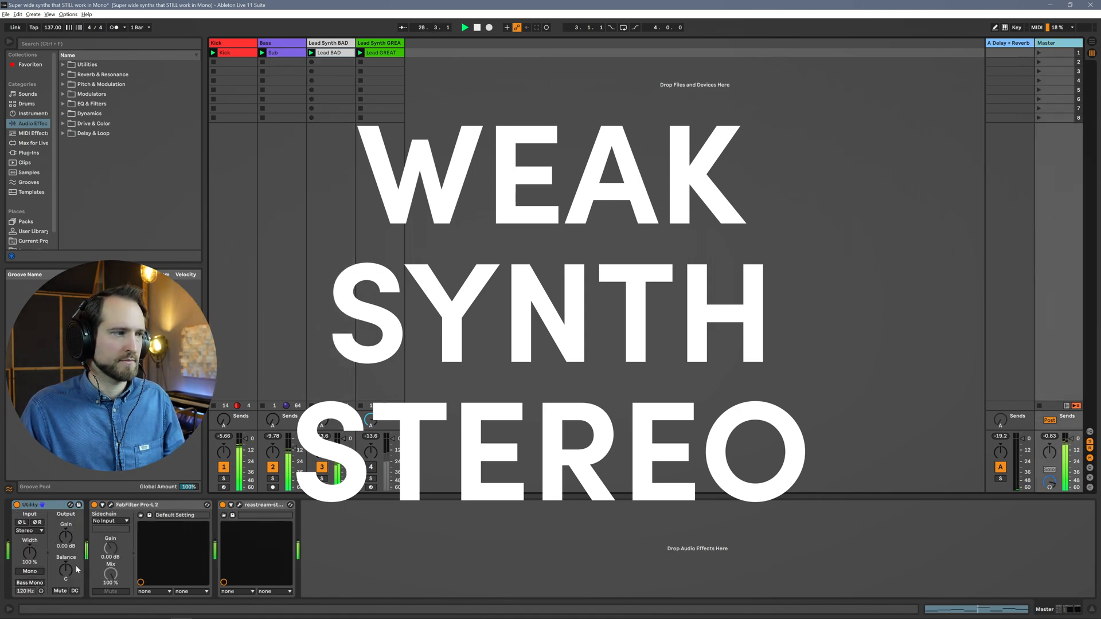
left_click(29, 571)
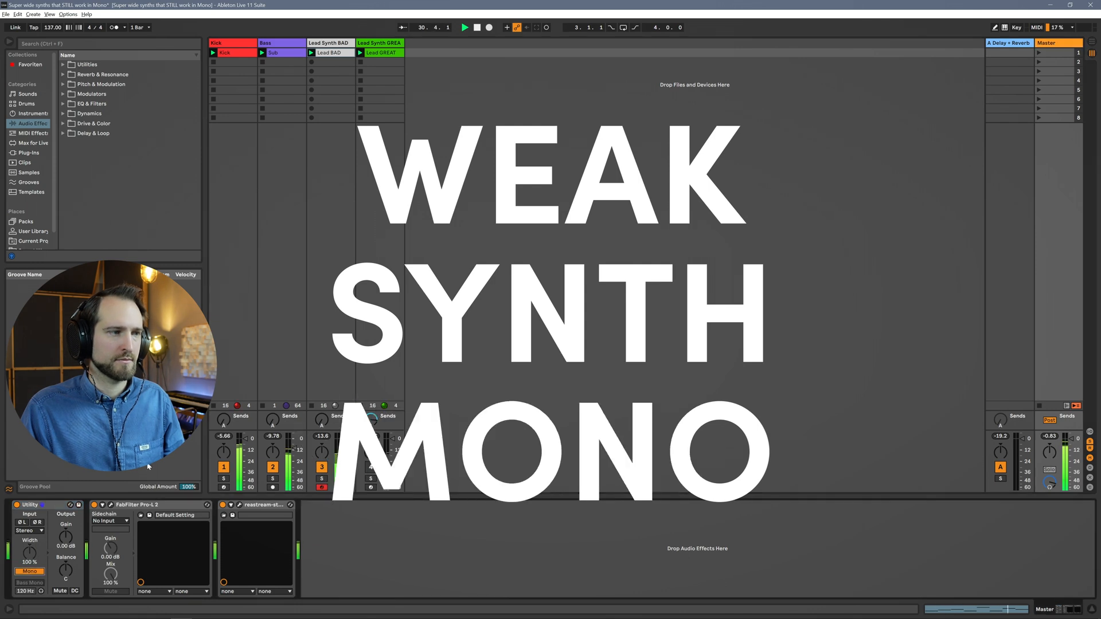
left_click(387, 57)
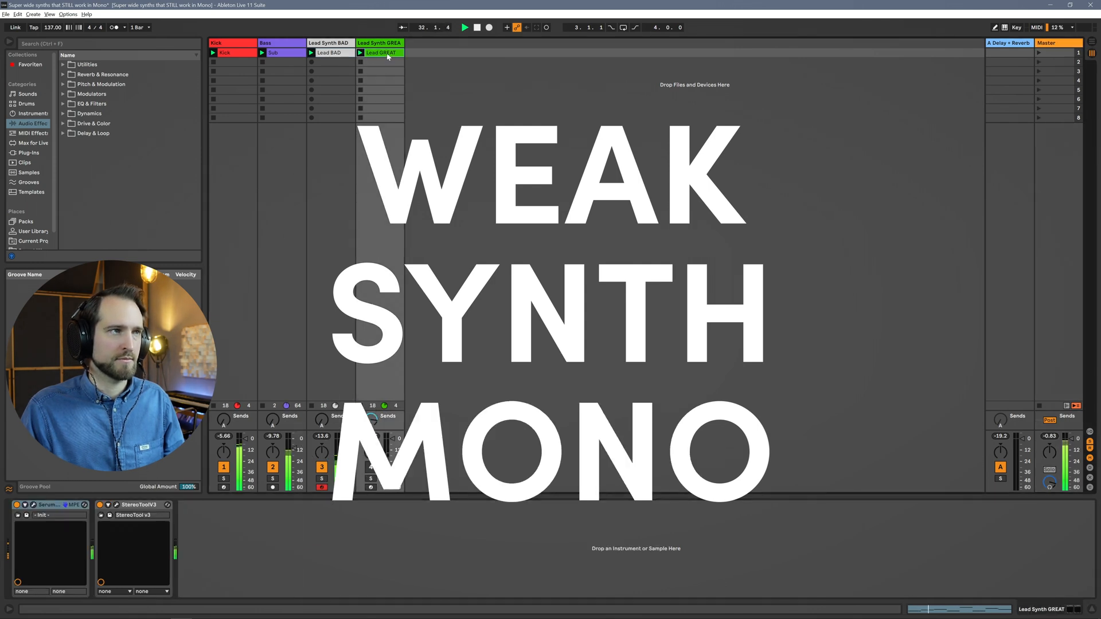
left_click(321, 468)
left_click(370, 467)
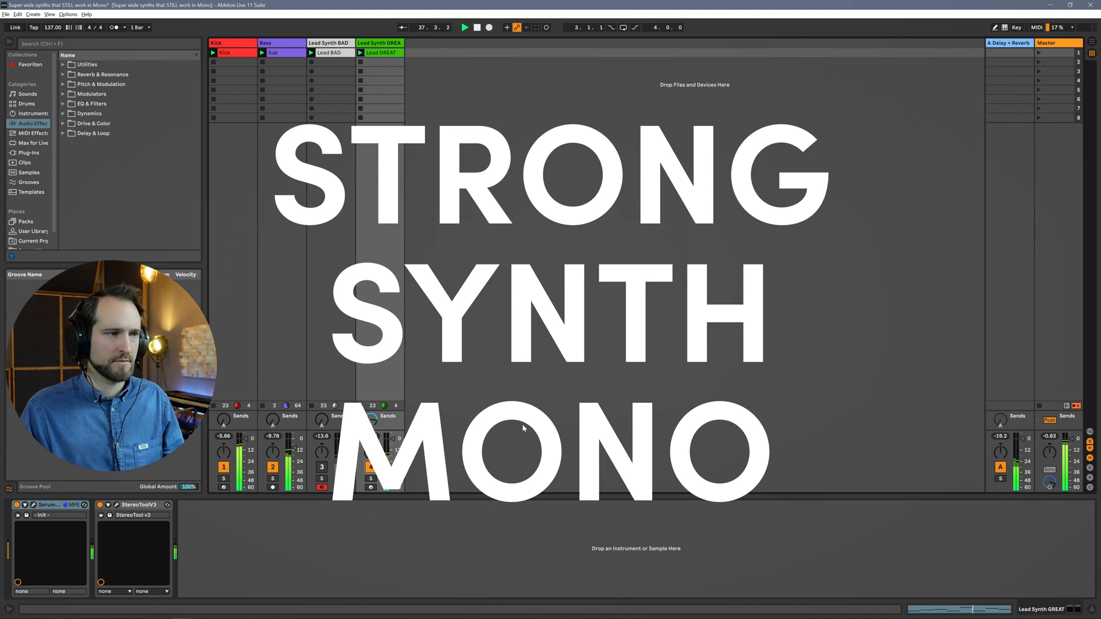
left_click(370, 468)
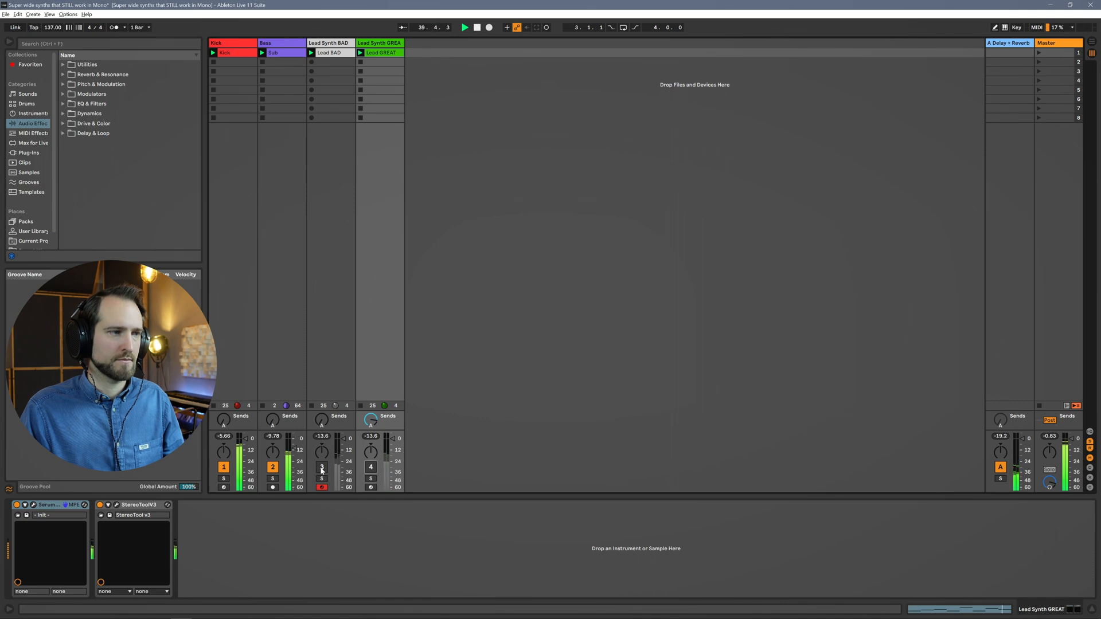
left_click(322, 469)
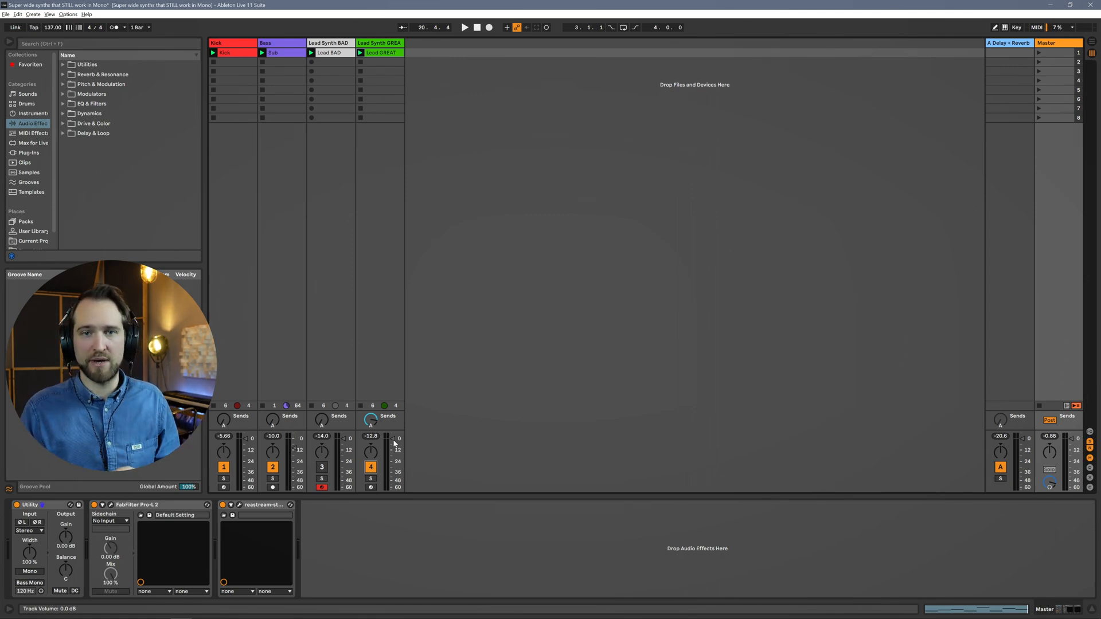
- Open Serum on the Lead Synth GREAT track and play the mix with only oscillator A enabled
left_click(394, 443)
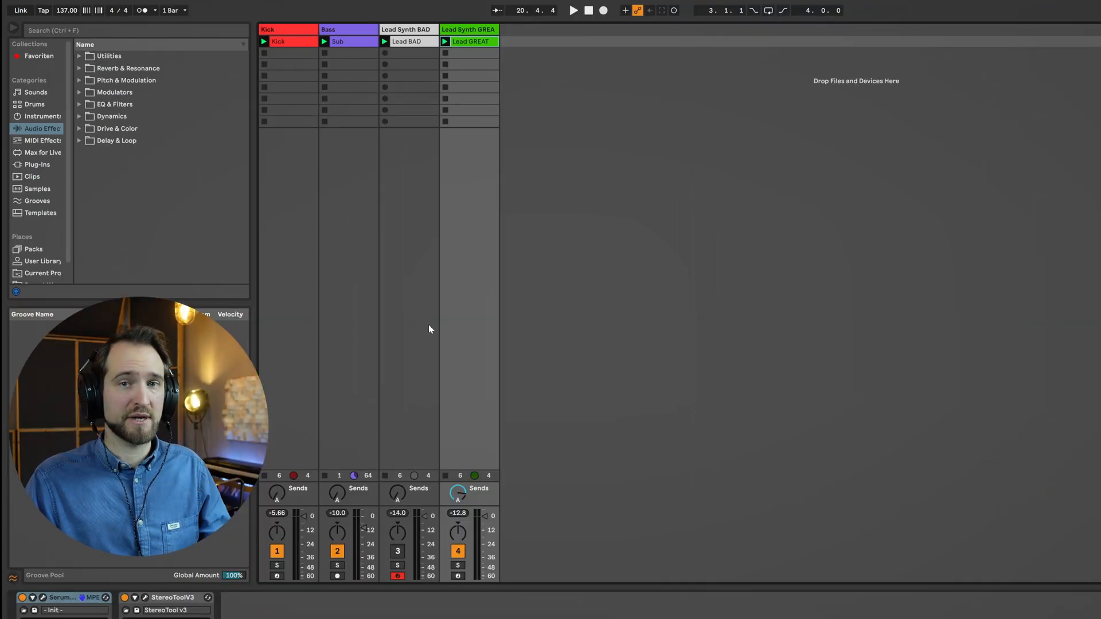
left_click(43, 598)
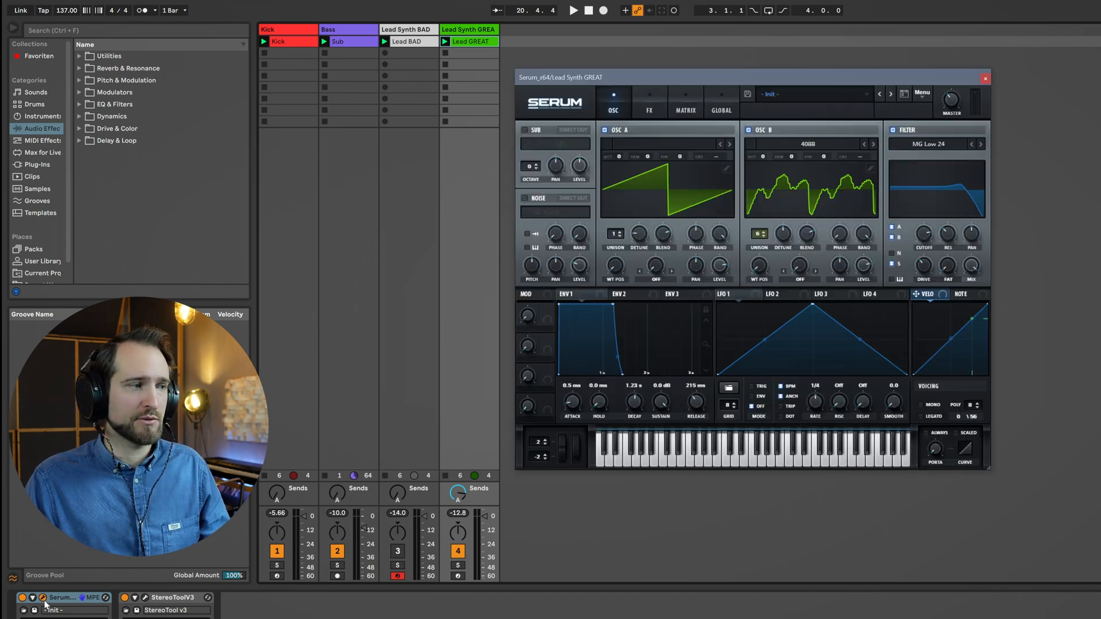
left_click_drag(710, 74, 760, 69)
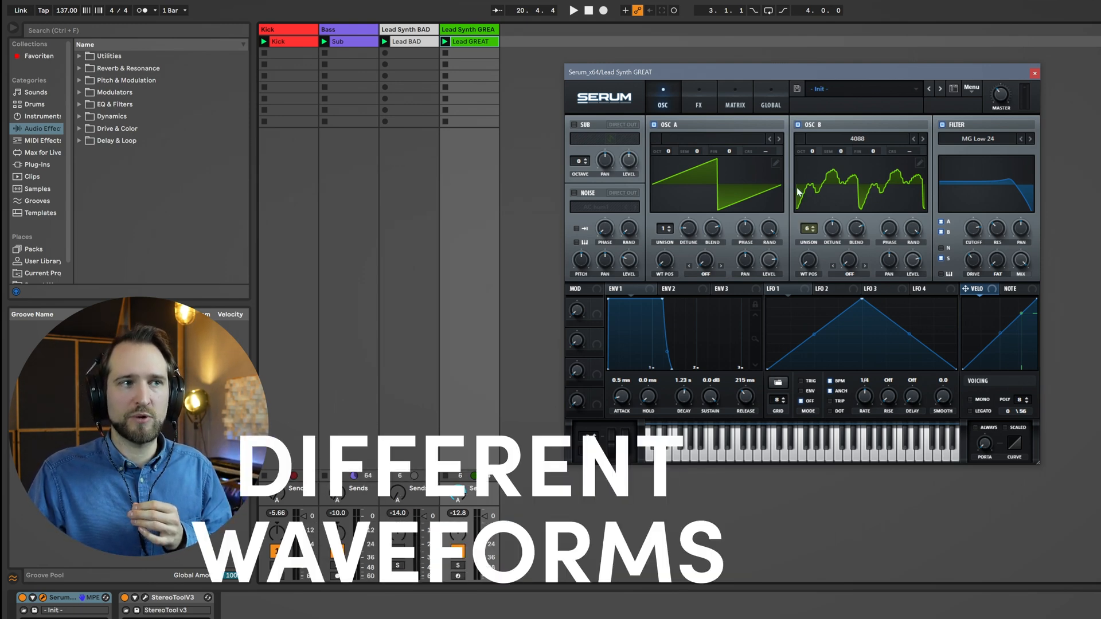
left_click(797, 124)
key("space")
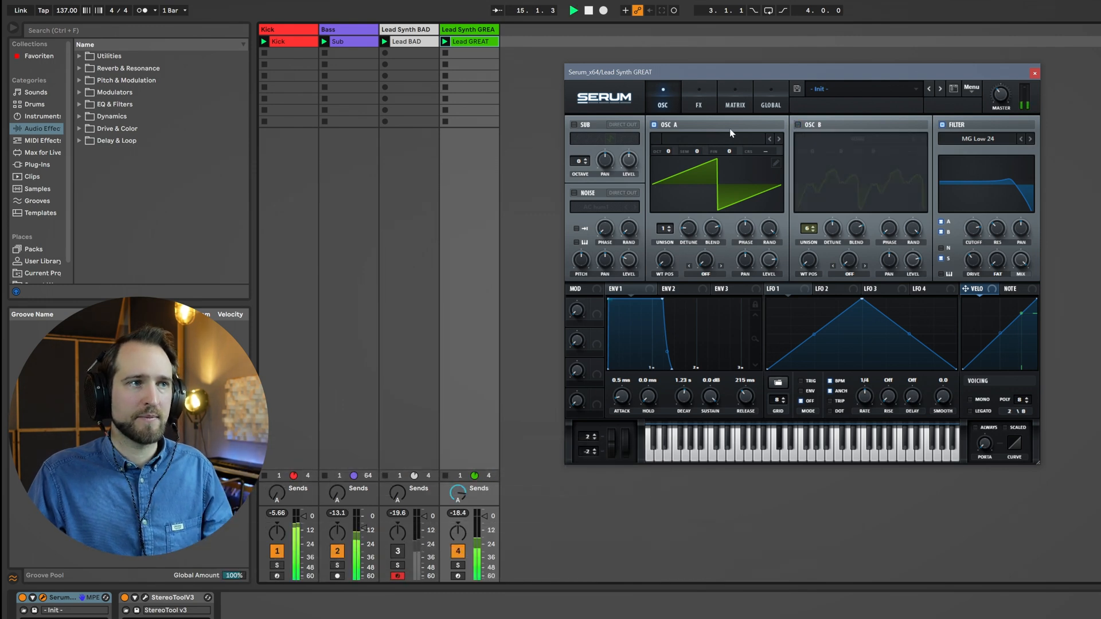
key("space")
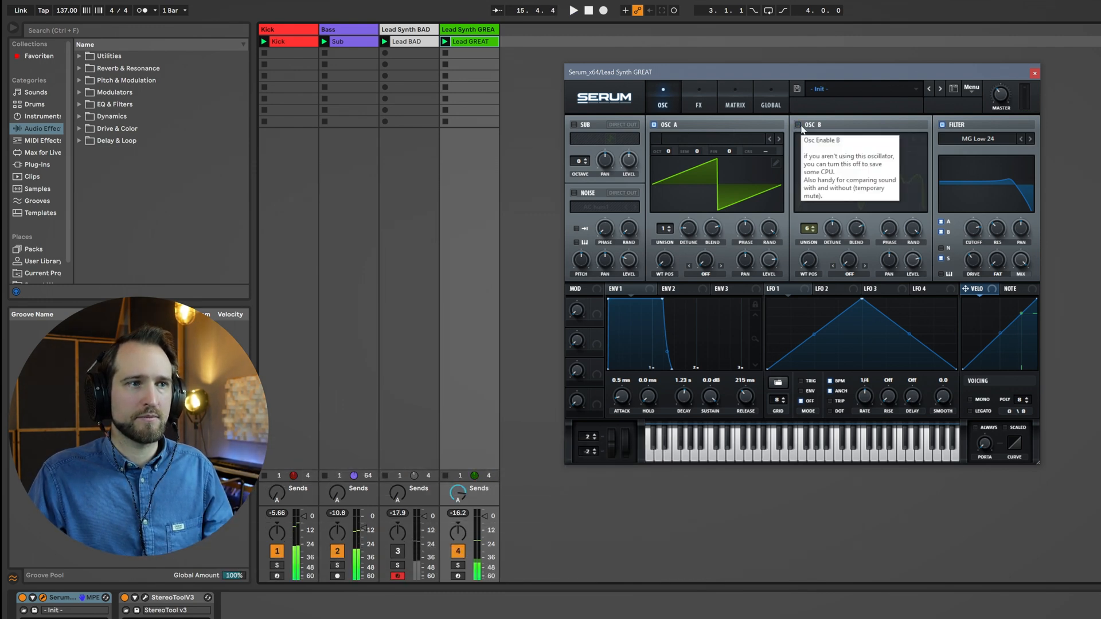
- Play the mix with only Serum's oscillator B enabled, and turn oscillator A back on
left_click(797, 125)
left_click(653, 124)
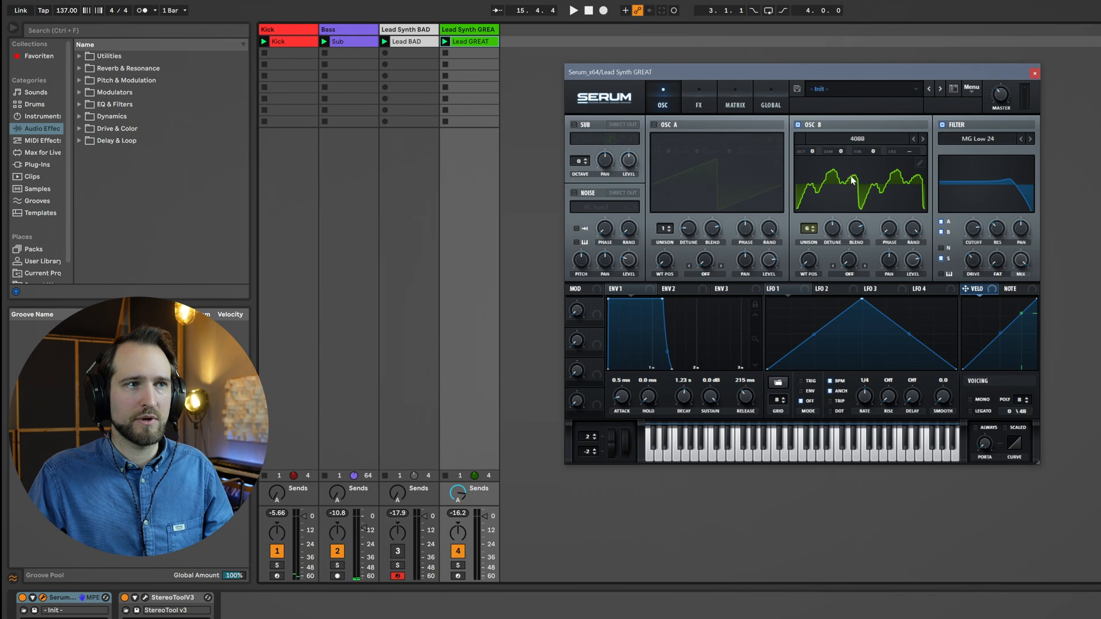
key("space")
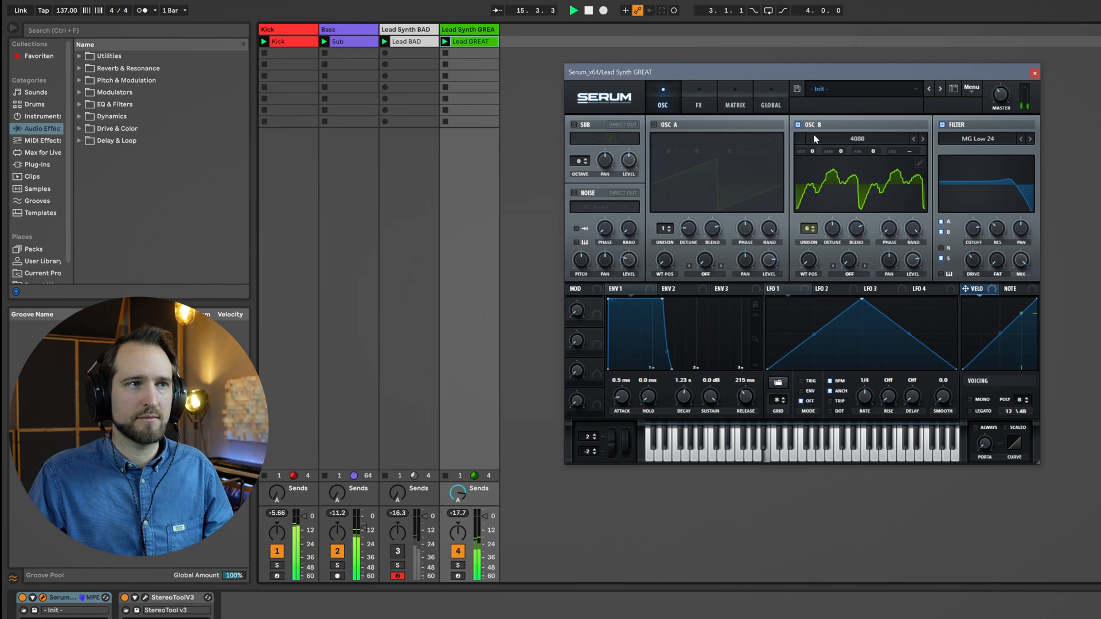
key("space")
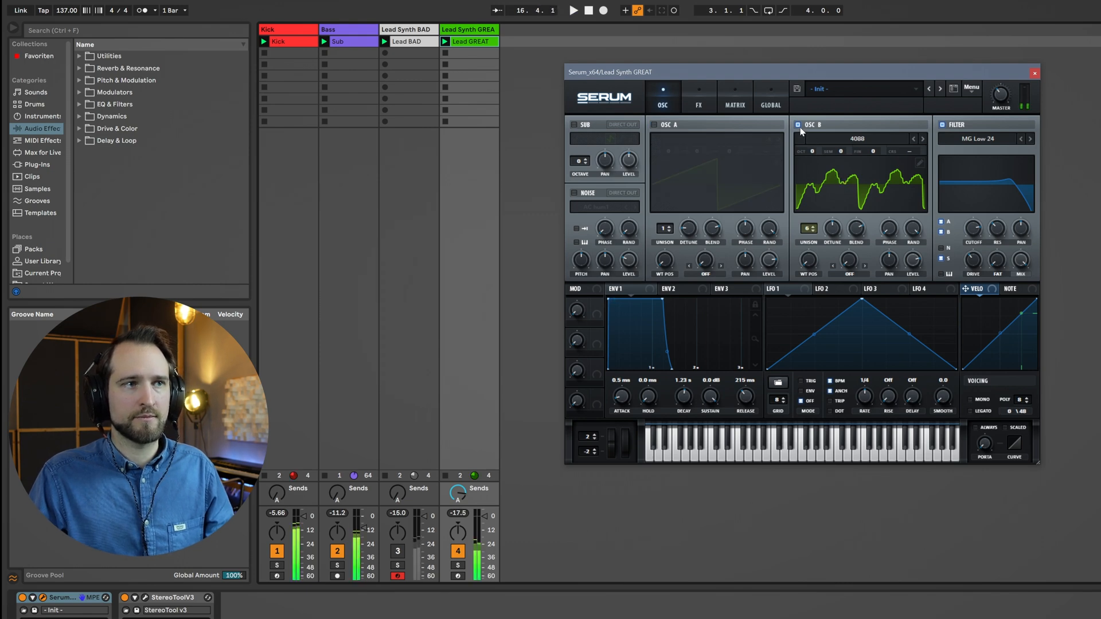
left_click(654, 124)
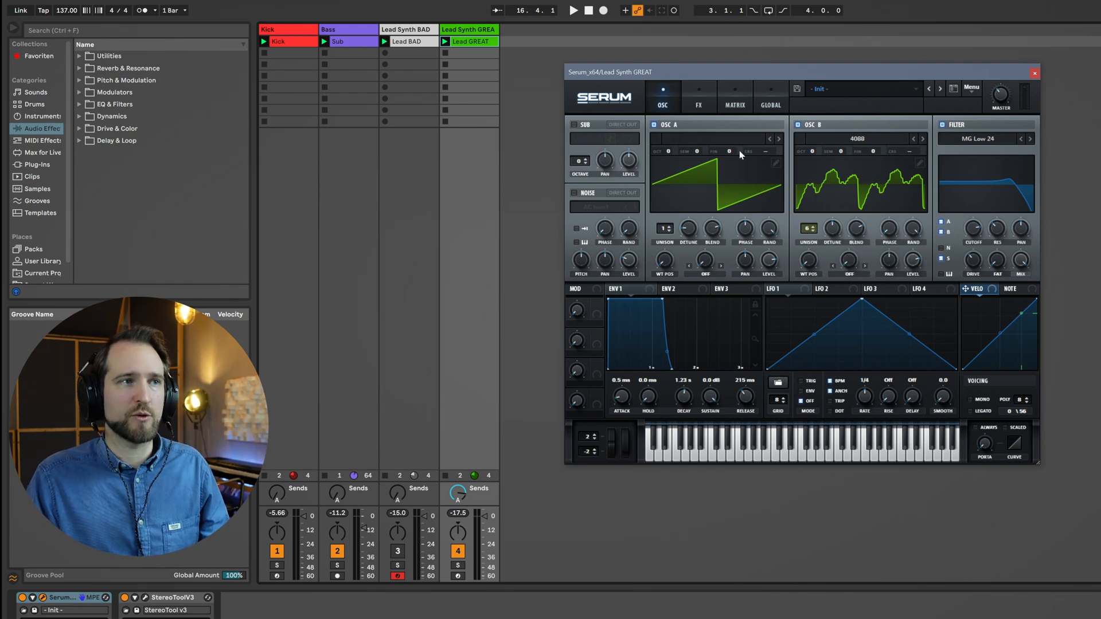
- Check Serum's effects page for active effects and close the synth window
left_click(703, 101)
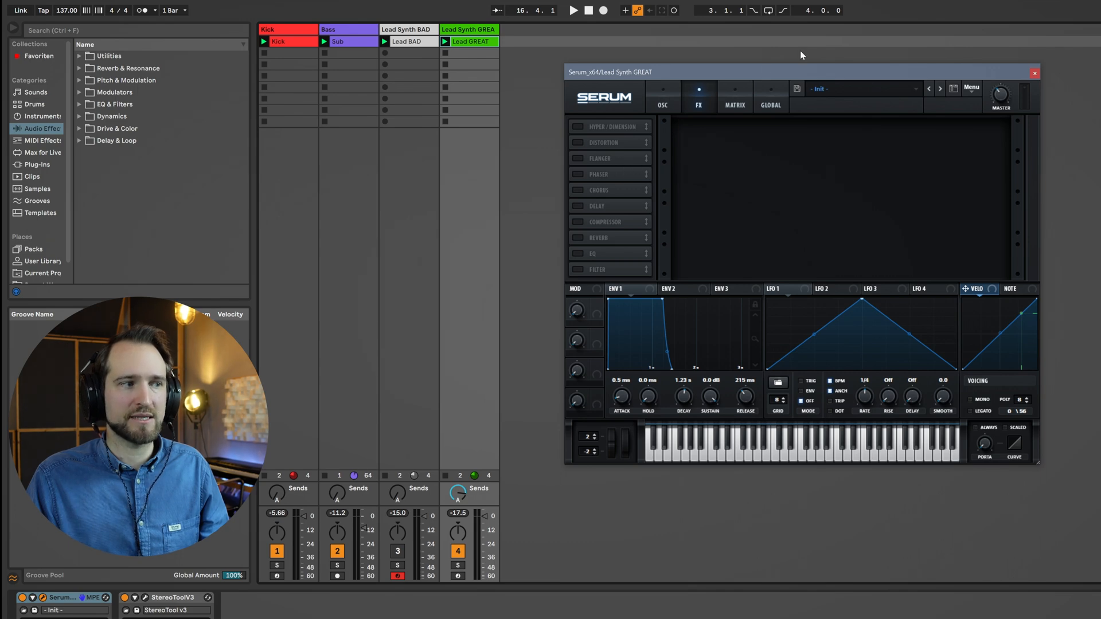
left_click(1034, 74)
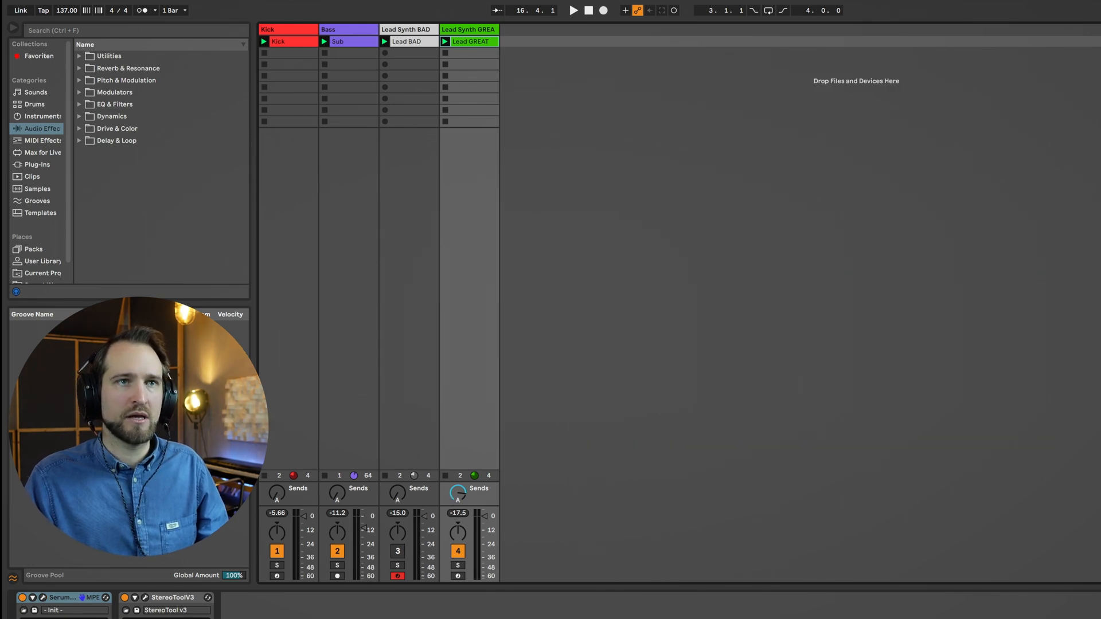
- Examine the Replika XT delay and LittlePlate reverb settings on the A Delay + Reverb return track, closing each plug-in window
left_click(1100, 29)
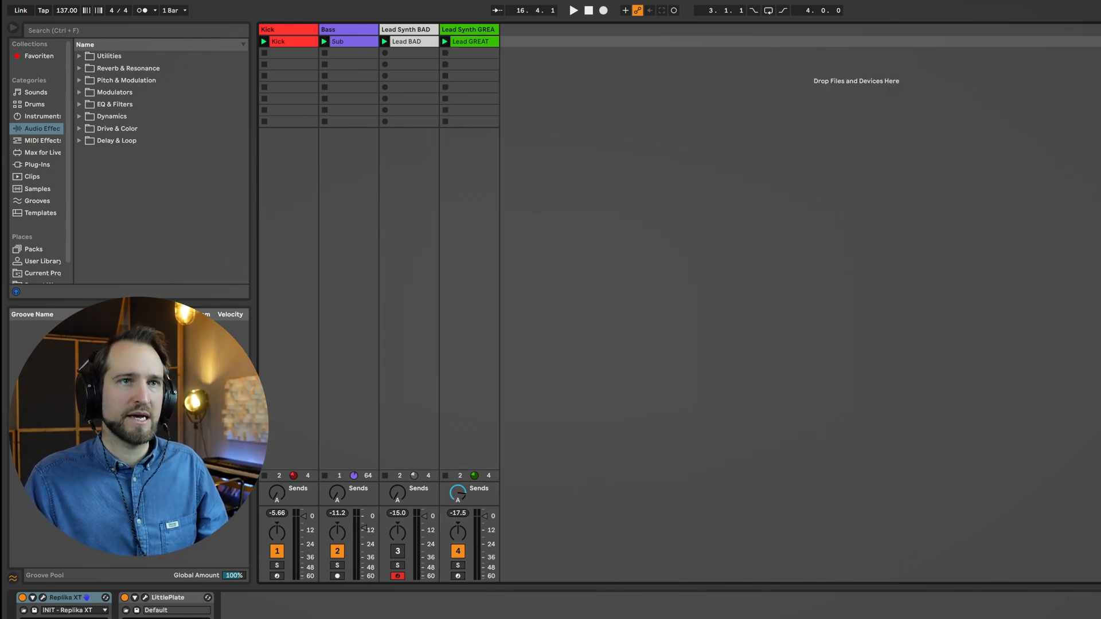
left_click(43, 598)
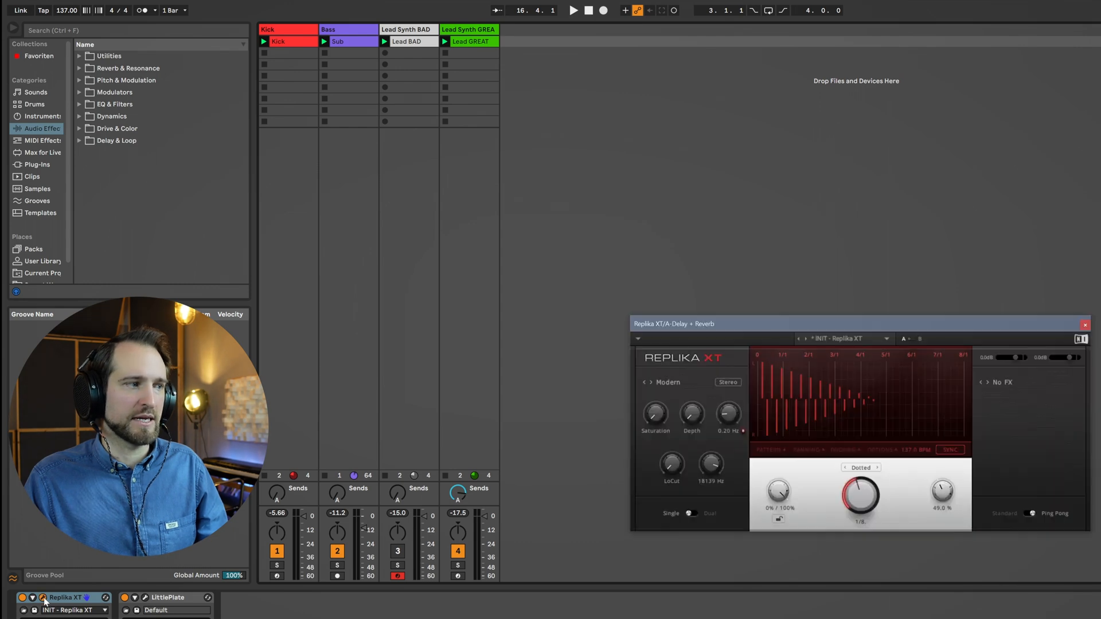
left_click_drag(680, 324, 595, 181)
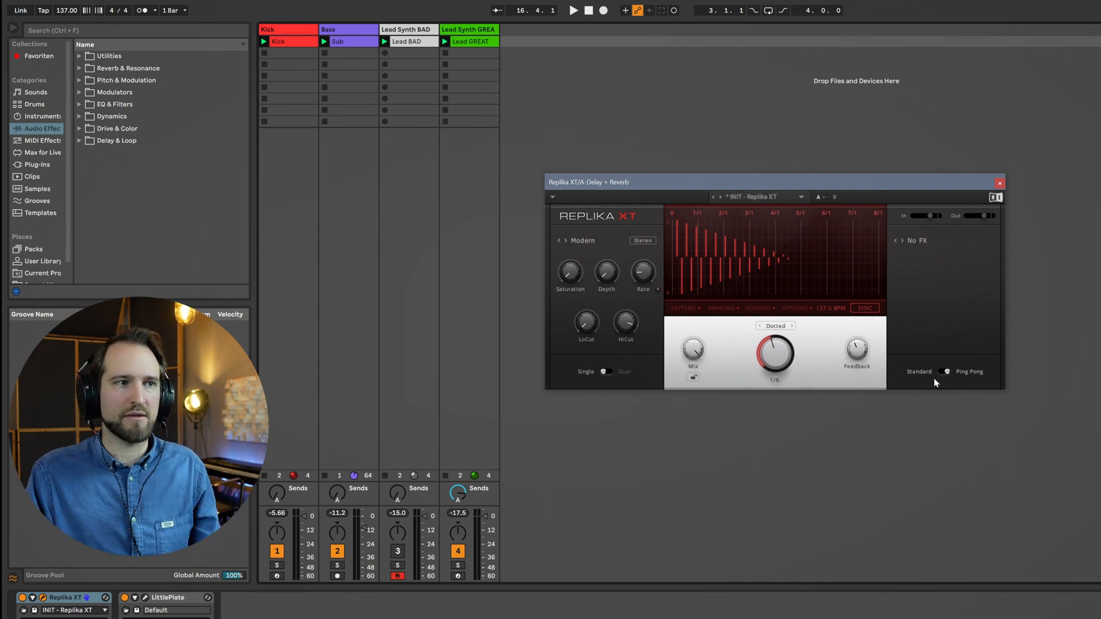
left_click(1000, 183)
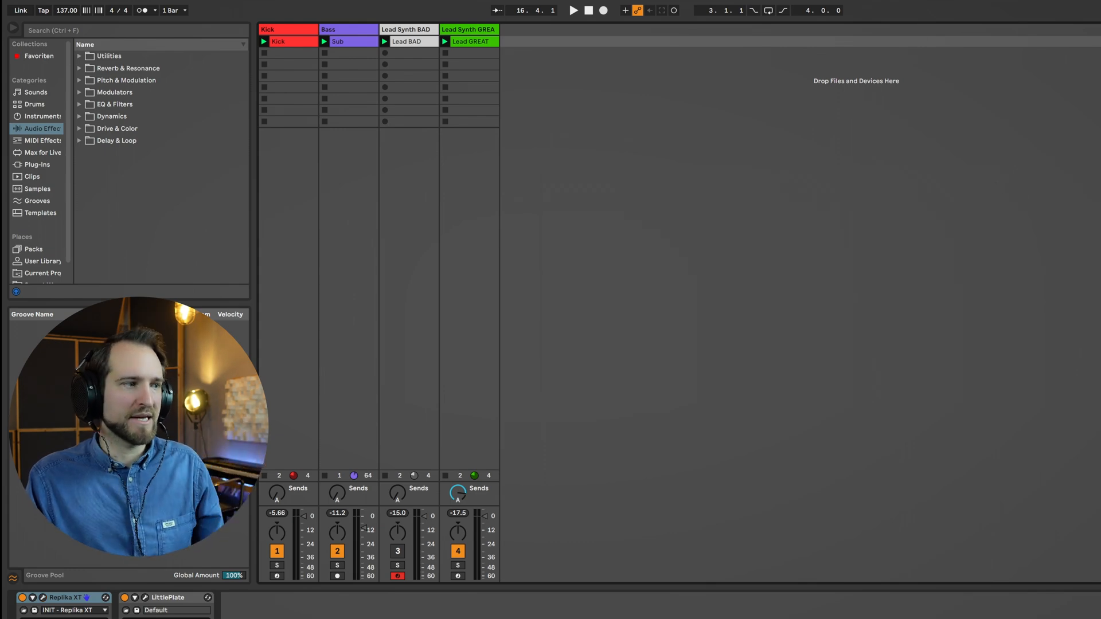
left_click(144, 598)
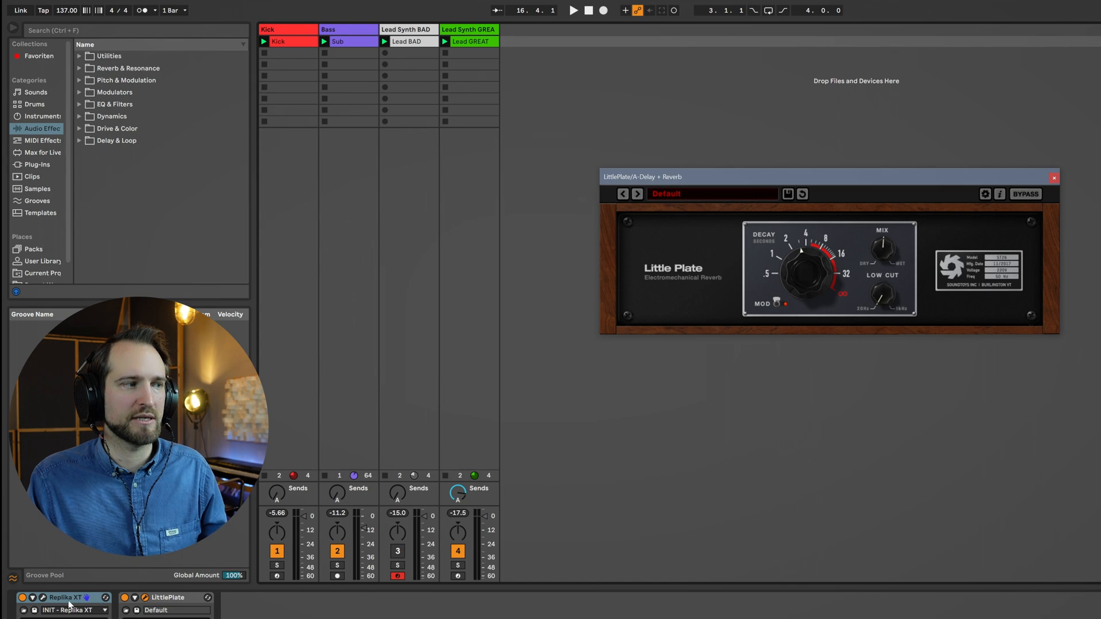
left_click(1054, 178)
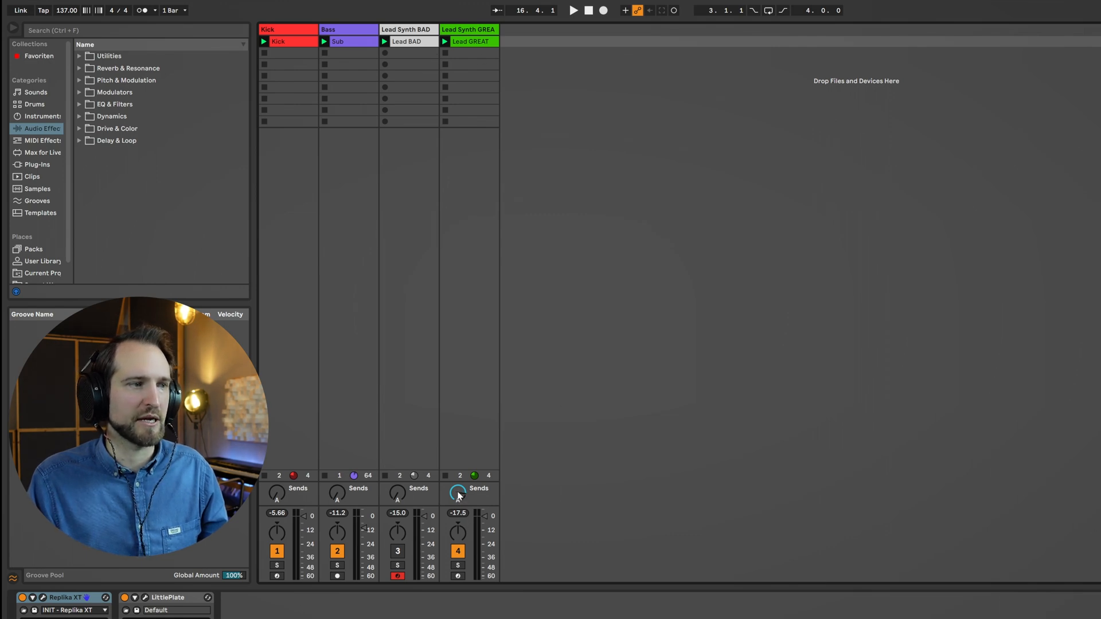
- Open the Serum synth window on the Lead Synth GREAT track and solo that track
left_click(482, 44)
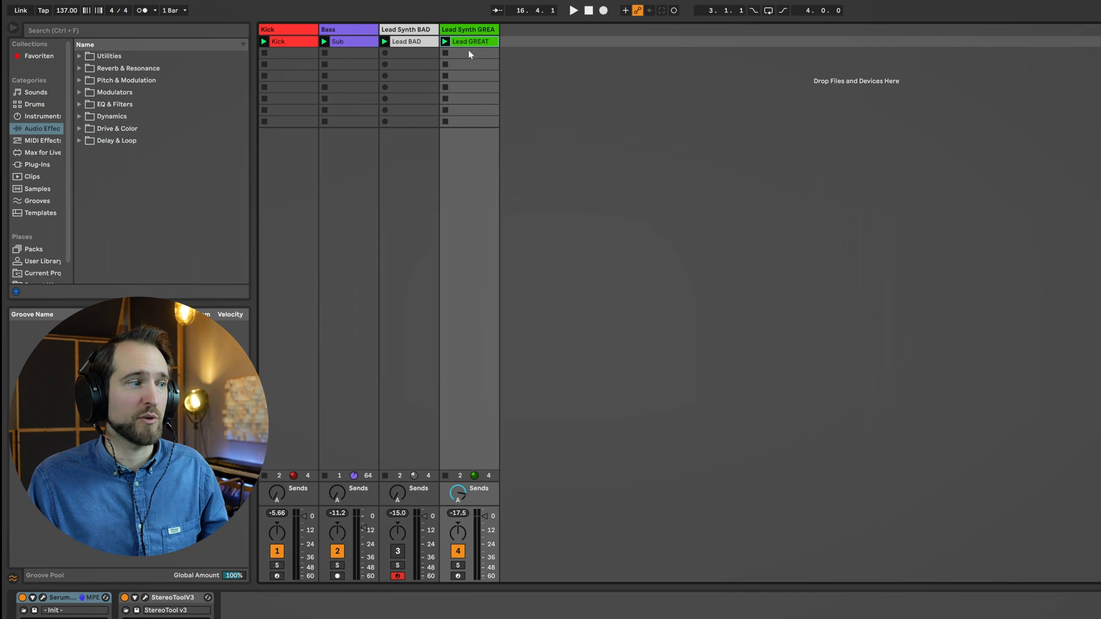
left_click(477, 31)
left_click(43, 598)
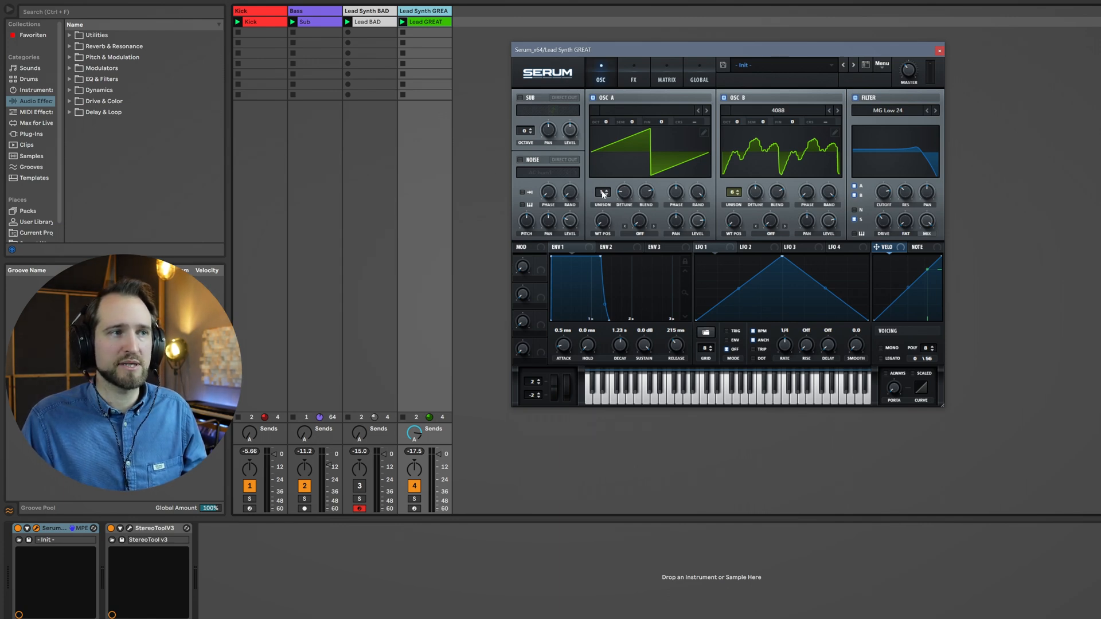
left_click(414, 499)
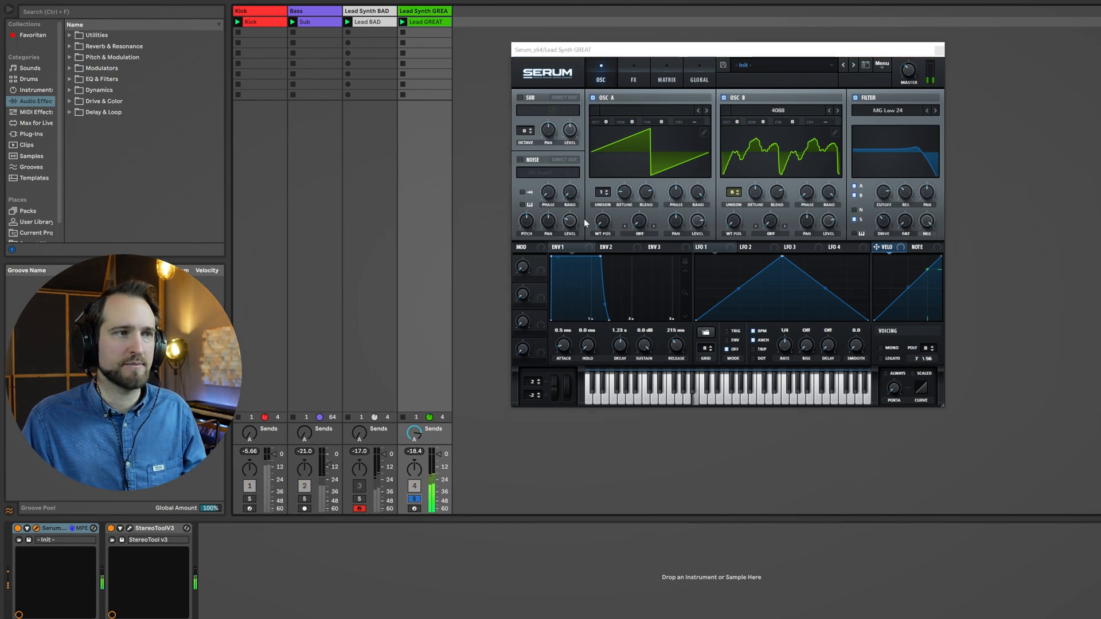
- Raise oscillator A's unison voice count to match oscillator B and adjust its detune while the soloed lead plays
left_click(627, 193)
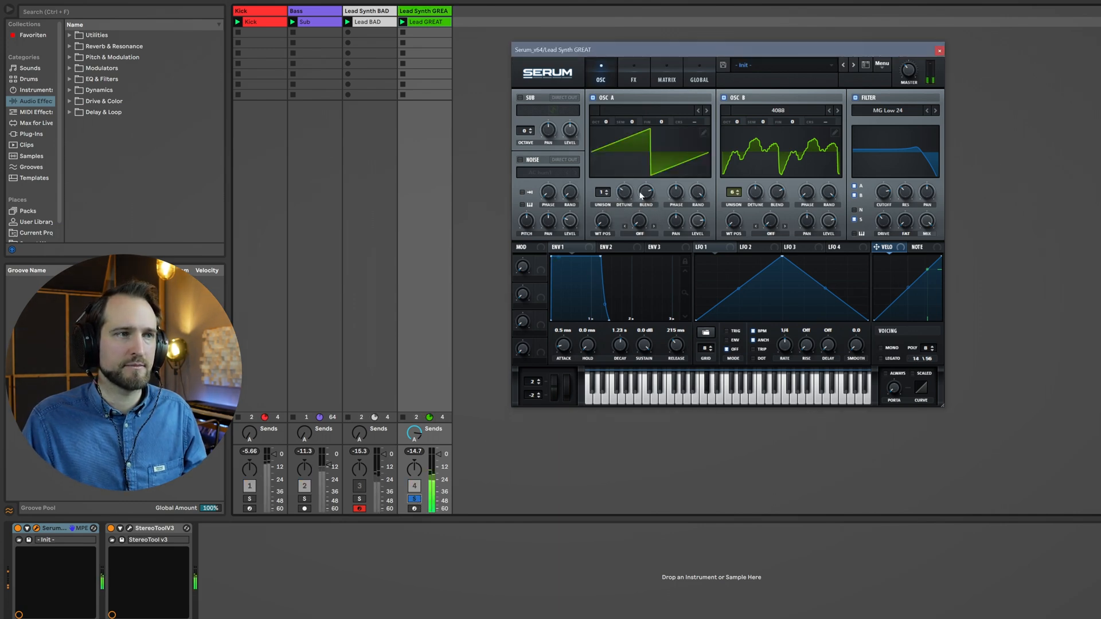
left_click_drag(602, 193, 611, 158)
mouse_move(623, 195)
left_mouse_down()
mouse_move(626, 175)
mouse_move(647, 206)
mouse_move(626, 186)
left_mouse_up()
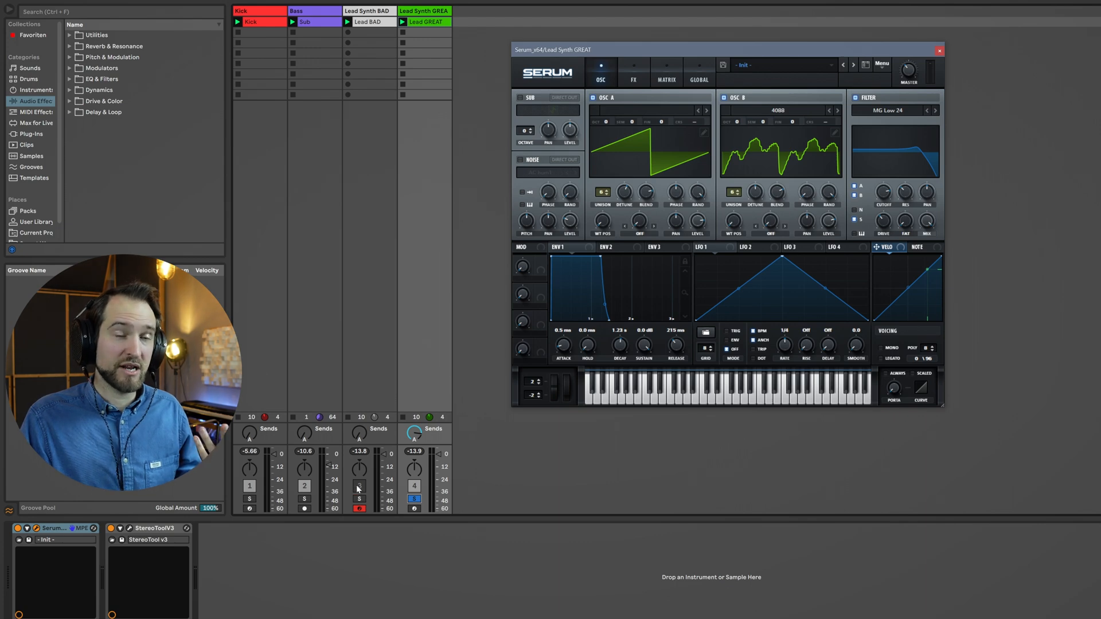
- Open the Stereo Tool V3 meter on Lead Synth GREAT and arrange it beside the Serum window
left_click(131, 528)
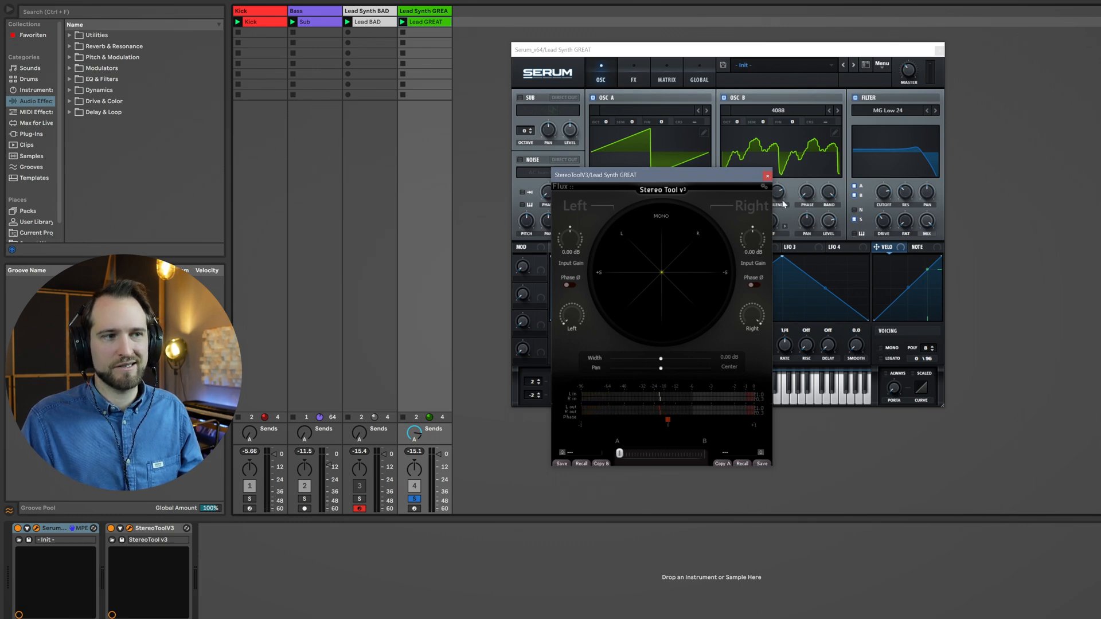
left_click_drag(762, 182, 440, 100)
left_click_drag(593, 50, 742, 46)
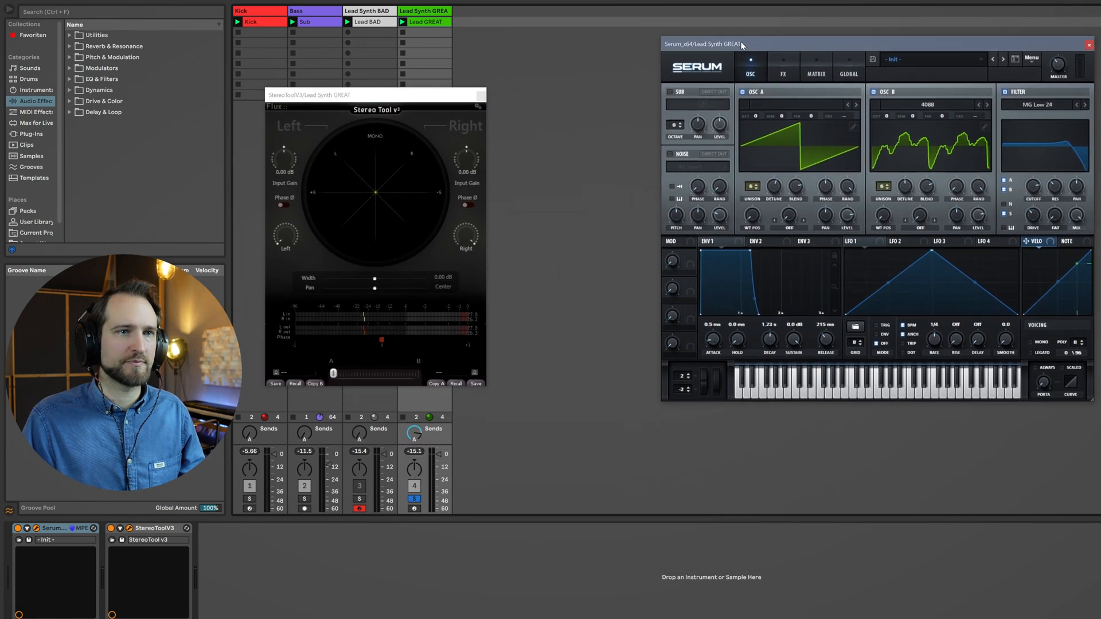
left_click_drag(421, 96, 589, 76)
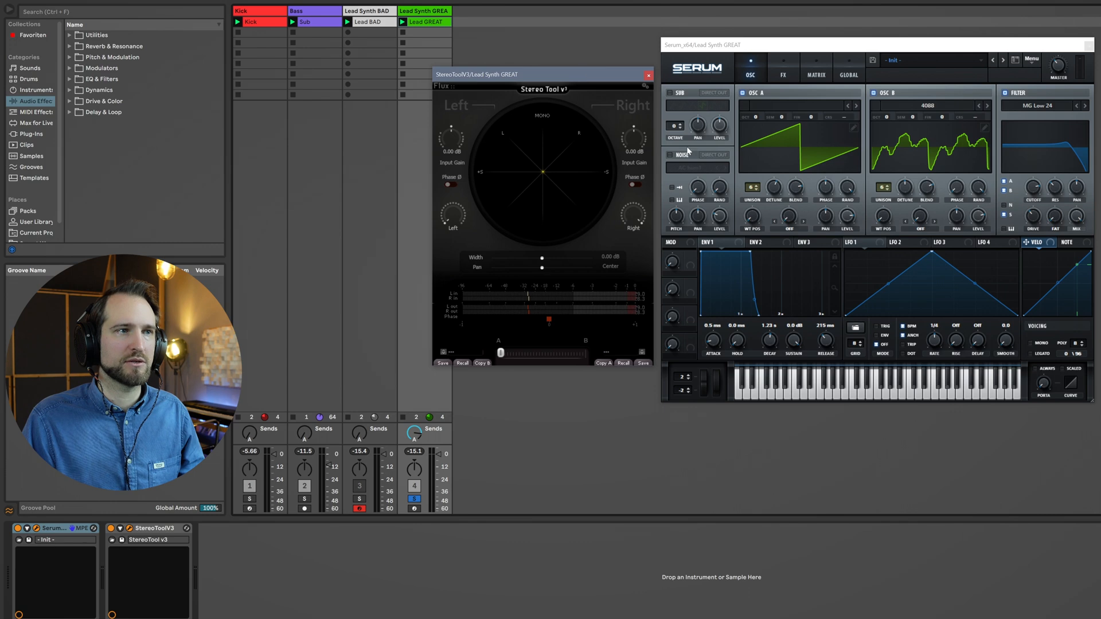
- Enable Serum's sub oscillator with the saw waveform and set its octave to -1
left_click(670, 92)
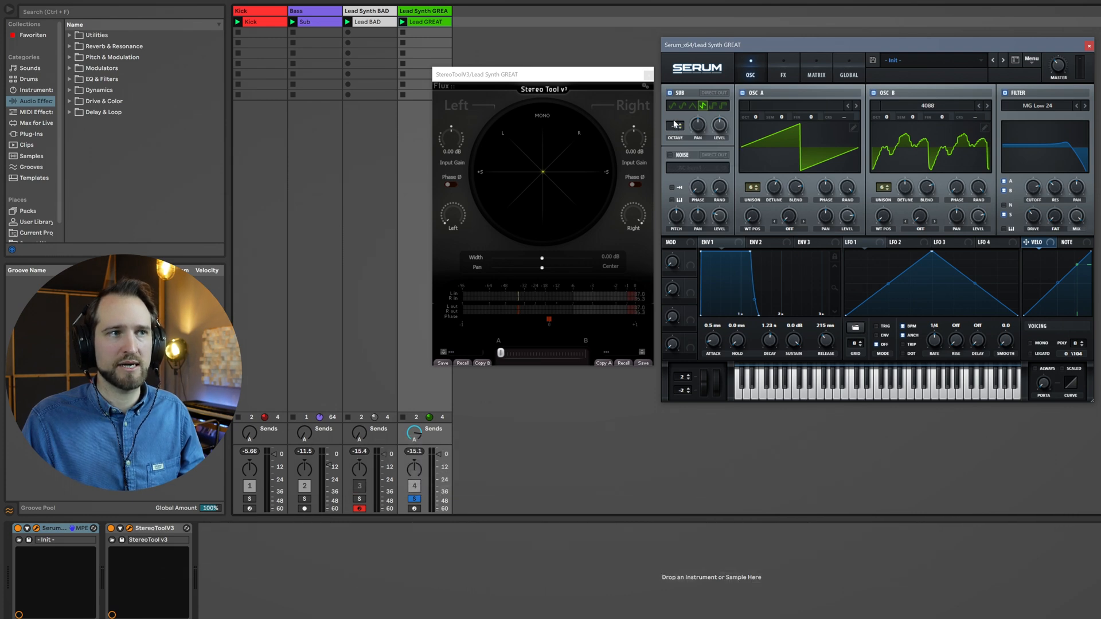
left_click(710, 108)
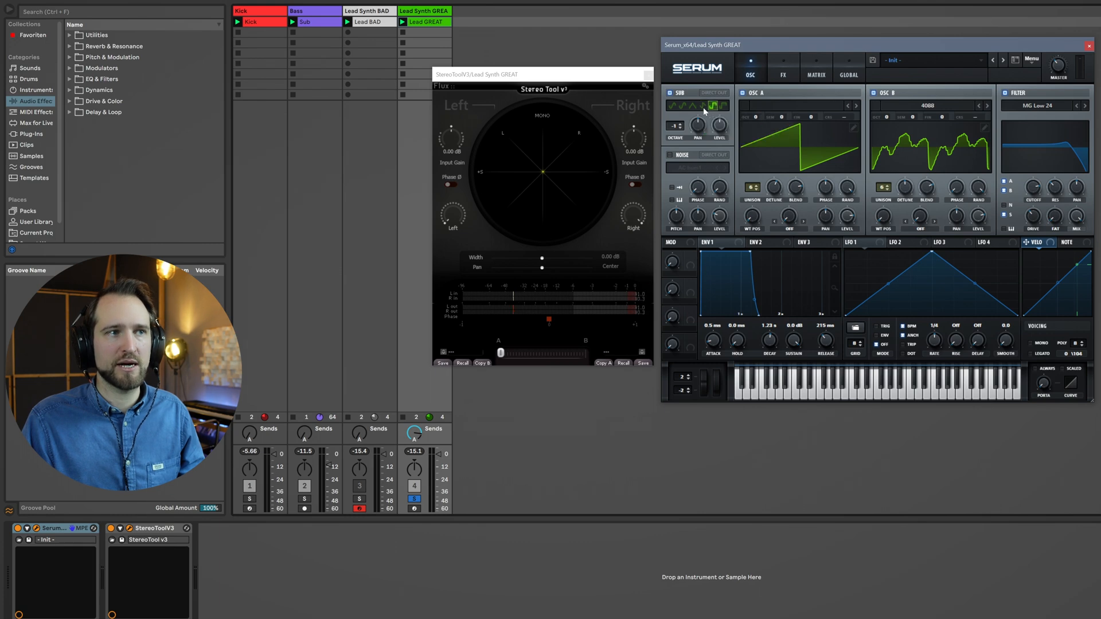
left_click(703, 107)
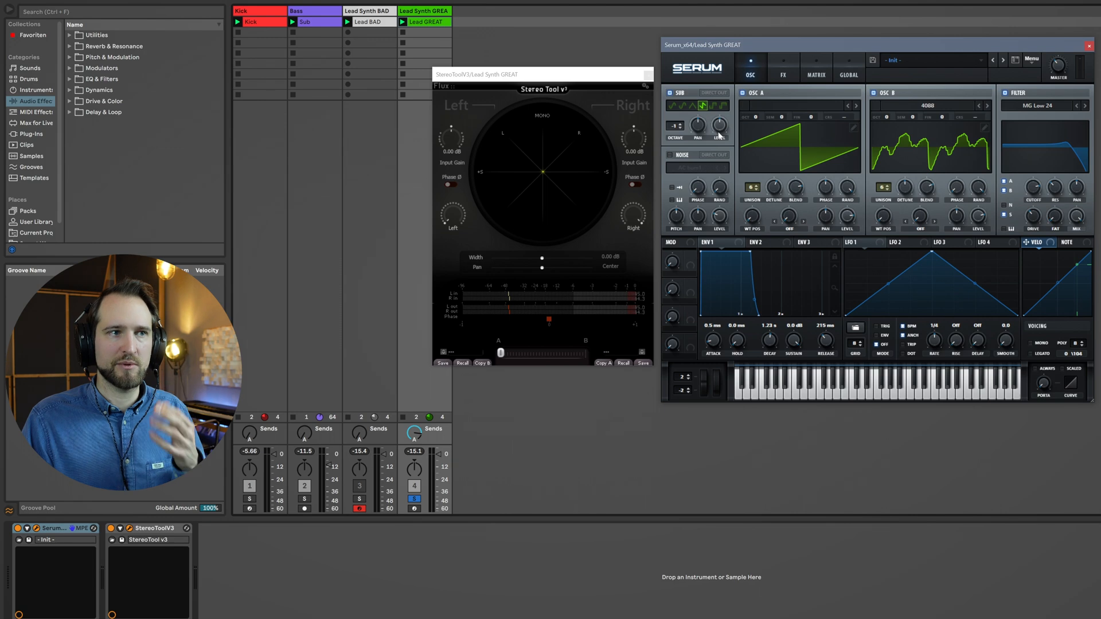
left_click(675, 124)
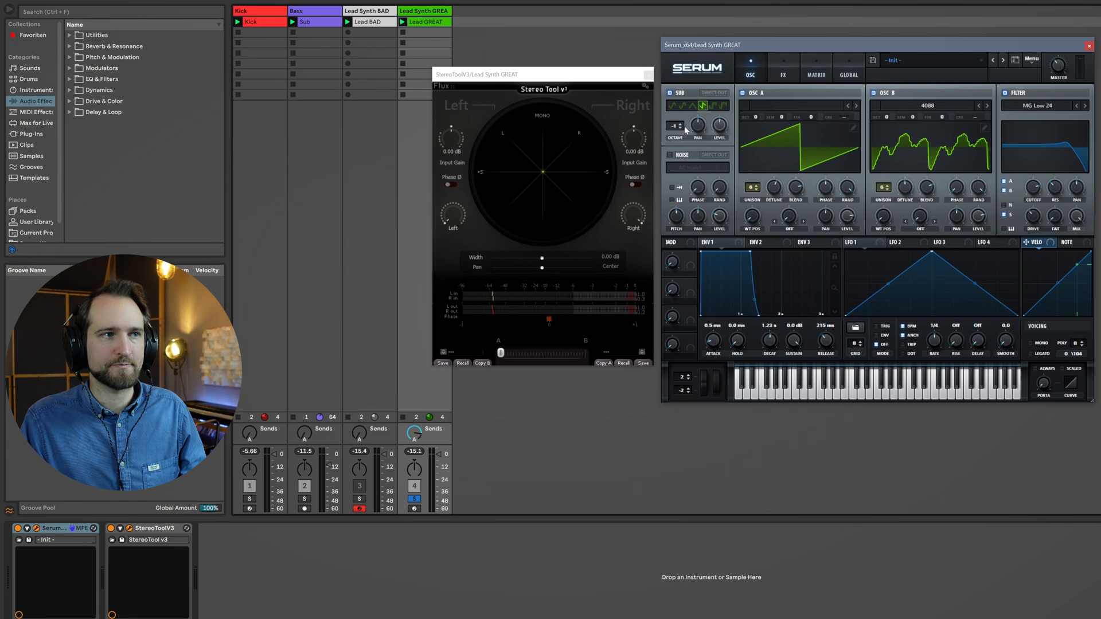
- Play the soloed lead, adjust oscillator A's level against the sub, and audition the sub at octave 0 before returning it to -1
key("space")
left_click_drag(848, 213, 848, 220)
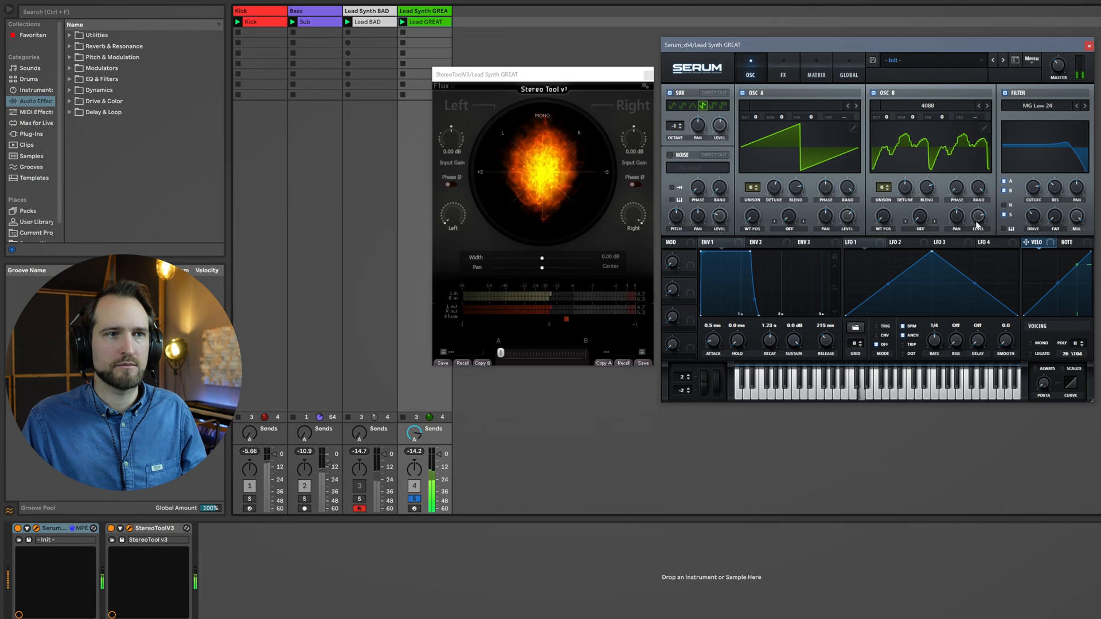
mouse_move(715, 137)
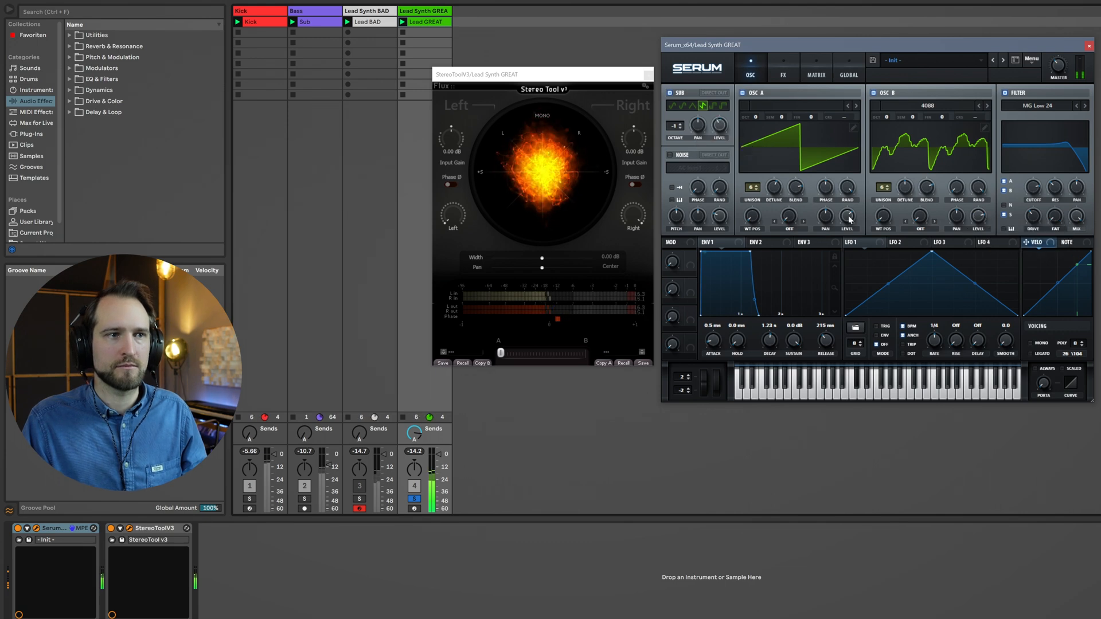
mouse_move(676, 122)
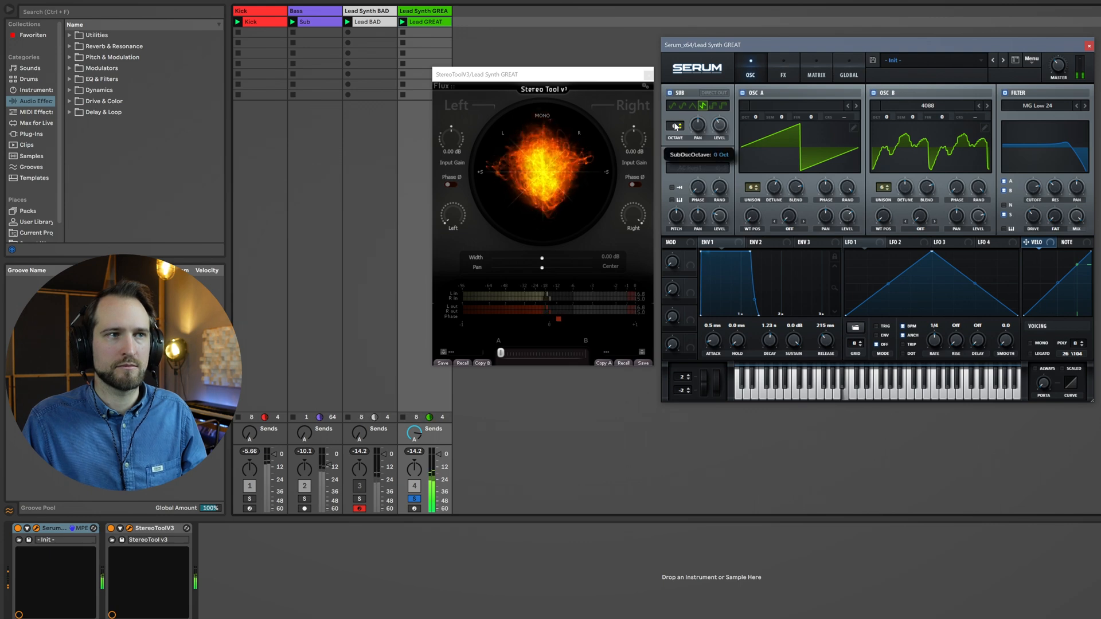
left_click_drag(675, 127, 675, 131)
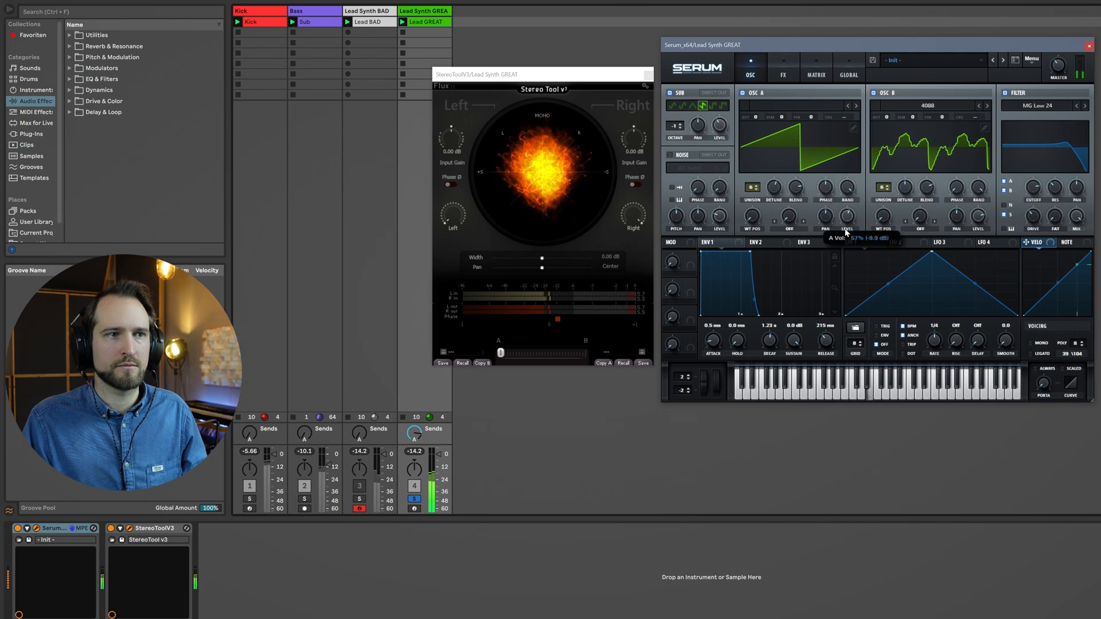
- Fine-tune the low-pass filter's cutoff in Serum while watching the stereo image
mouse_move(970, 233)
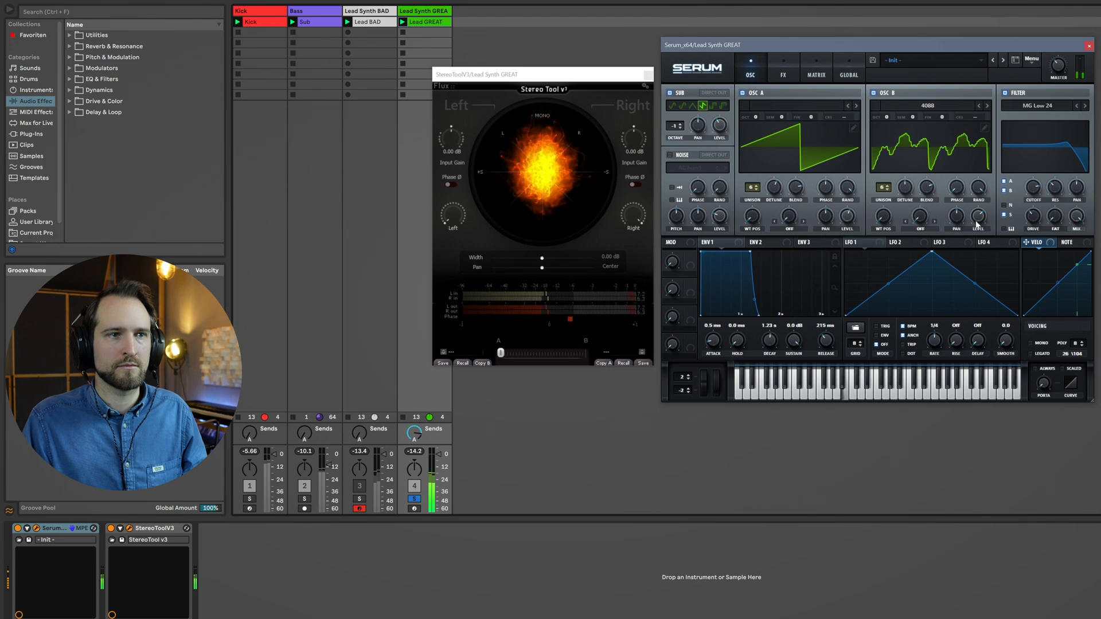
mouse_move(1031, 192)
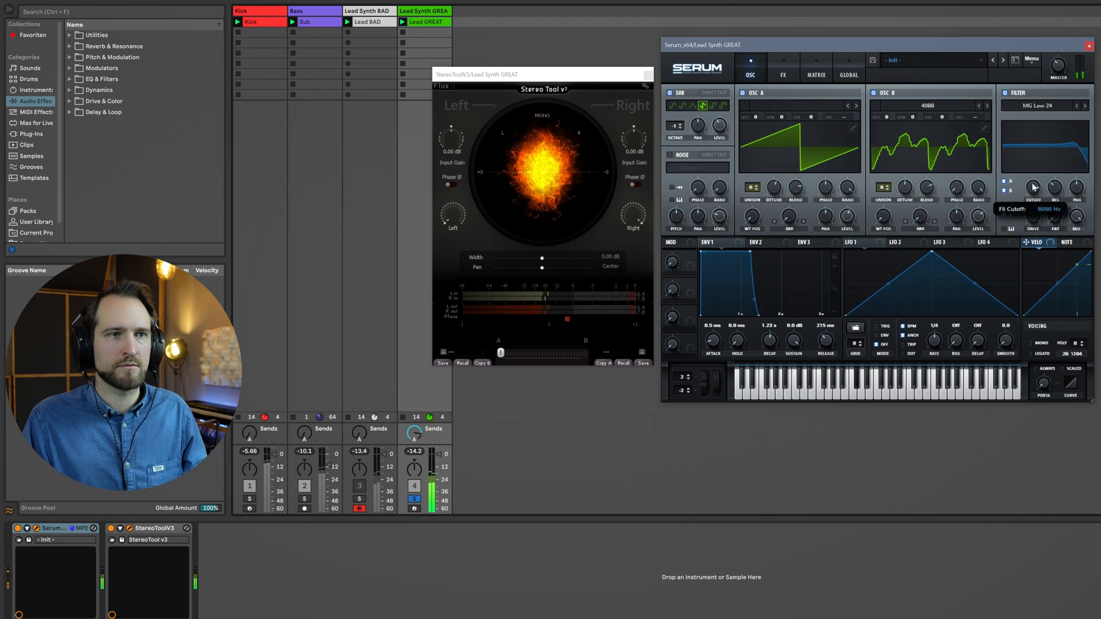
left_click_drag(1033, 190, 1033, 192)
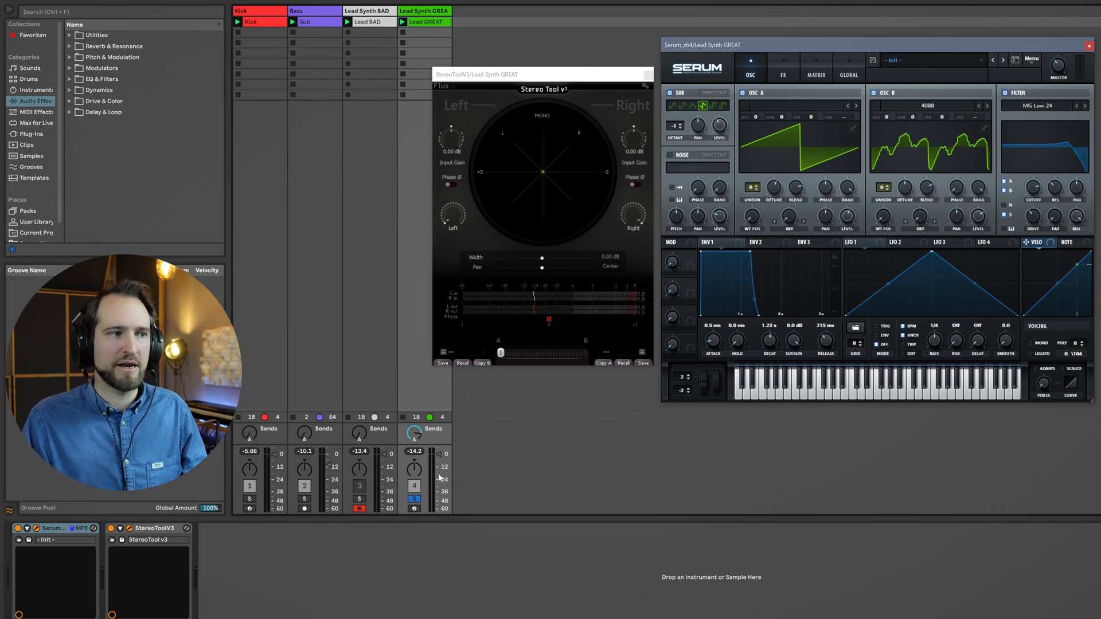
- Unsolo Lead Synth GREAT and play it together with the kick and bass
left_click(612, 363)
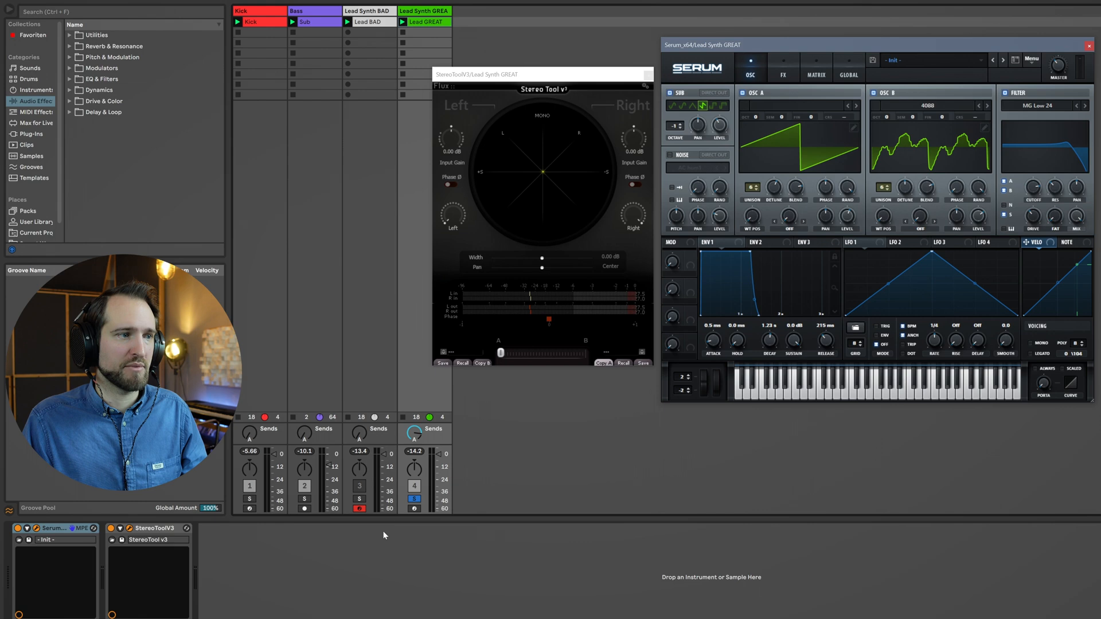
left_click(420, 505)
key("space")
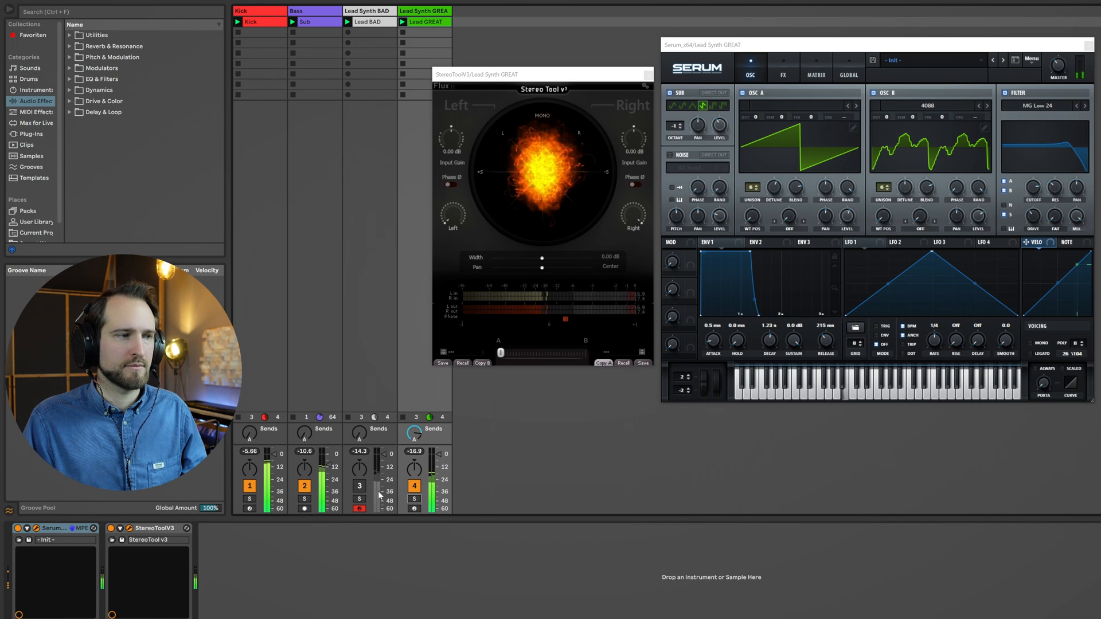
- Compare the leads in the mix by swapping Lead Synth GREAT for Lead Synth BAD and back again
left_click(414, 487)
left_click(359, 486)
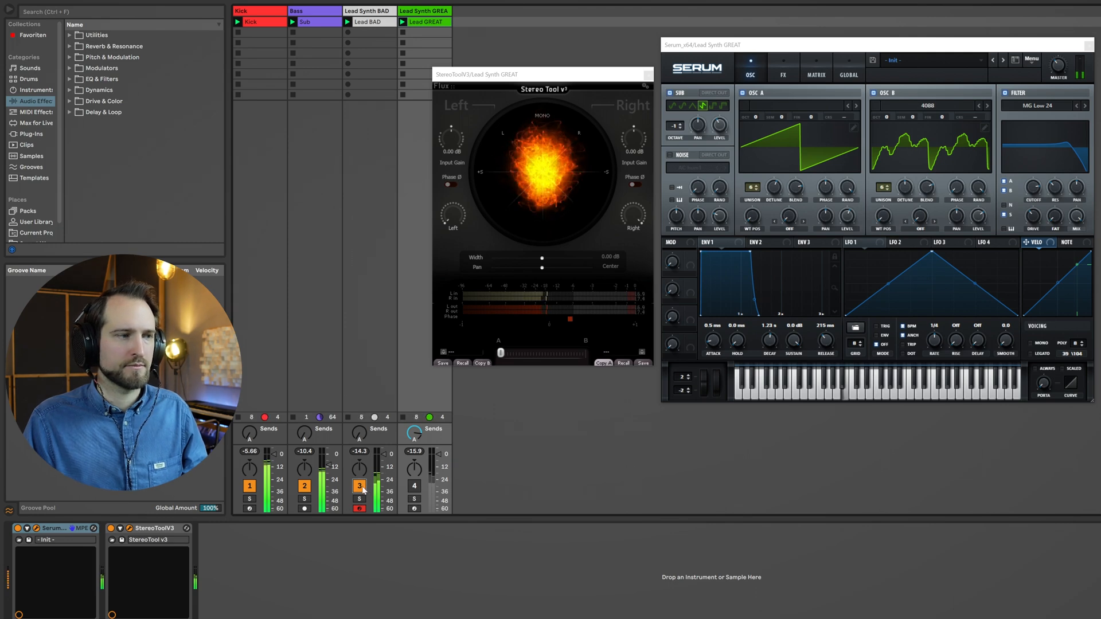
left_click(415, 488)
left_click(360, 488)
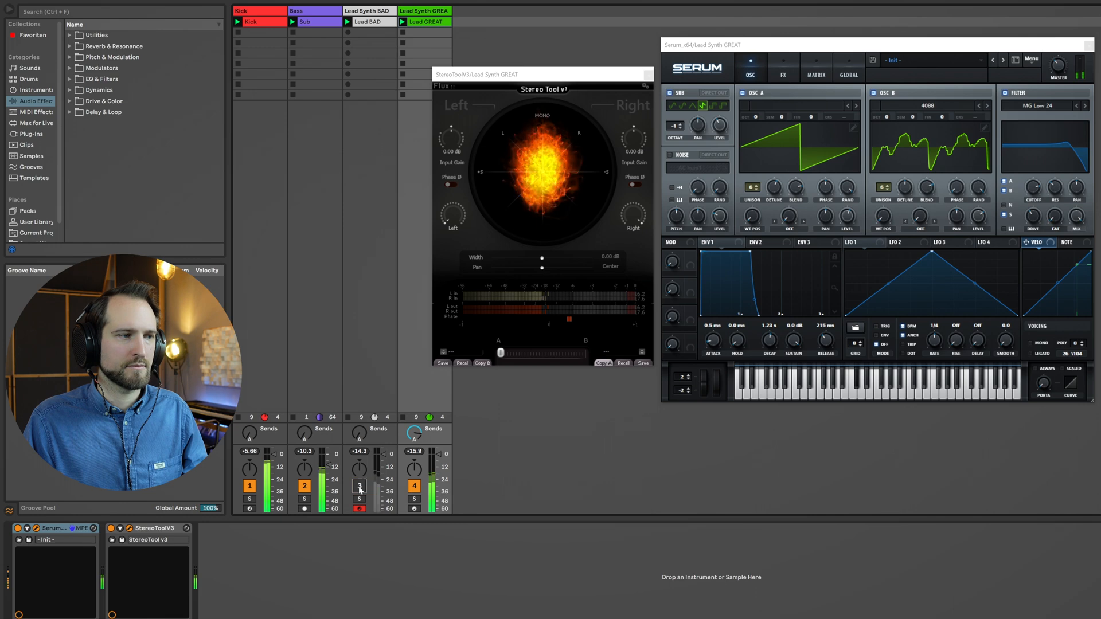